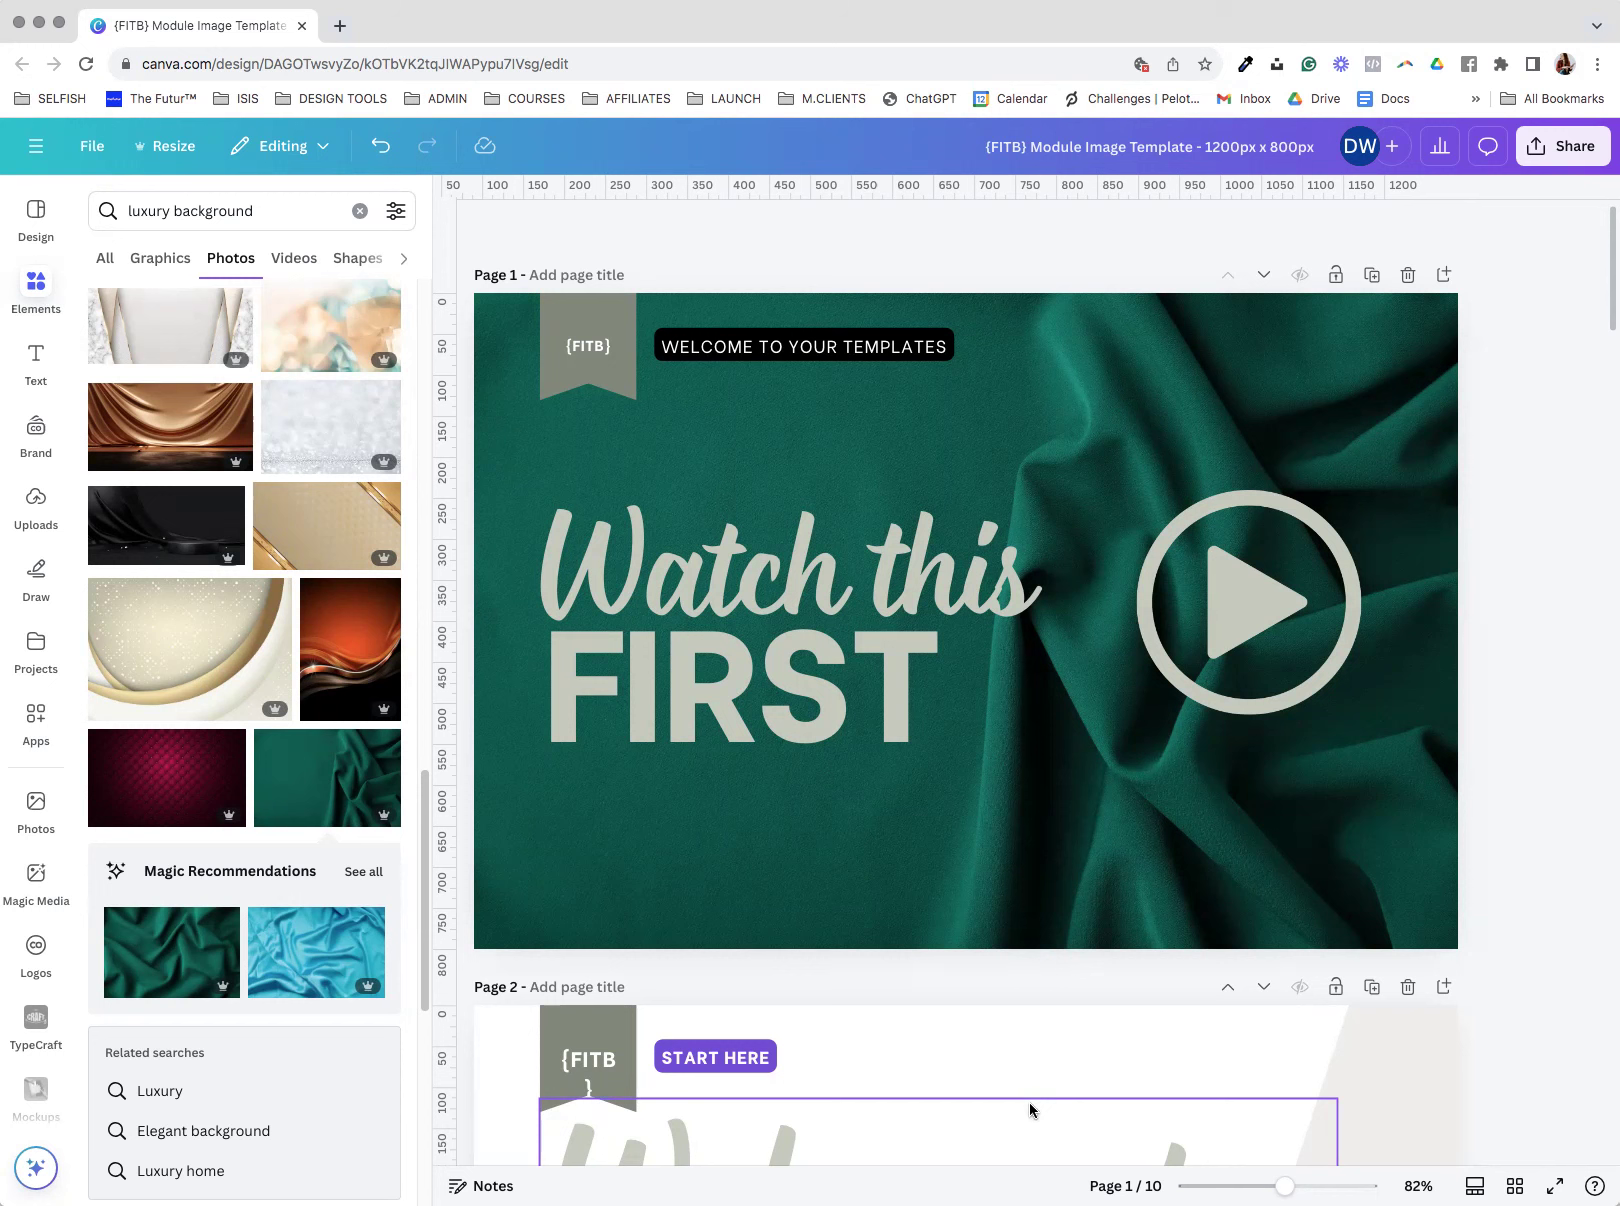
- Choose YouTube Thumbnail and Instagram Reel as resize sizes, then review the selected sizes
left_click(161, 148)
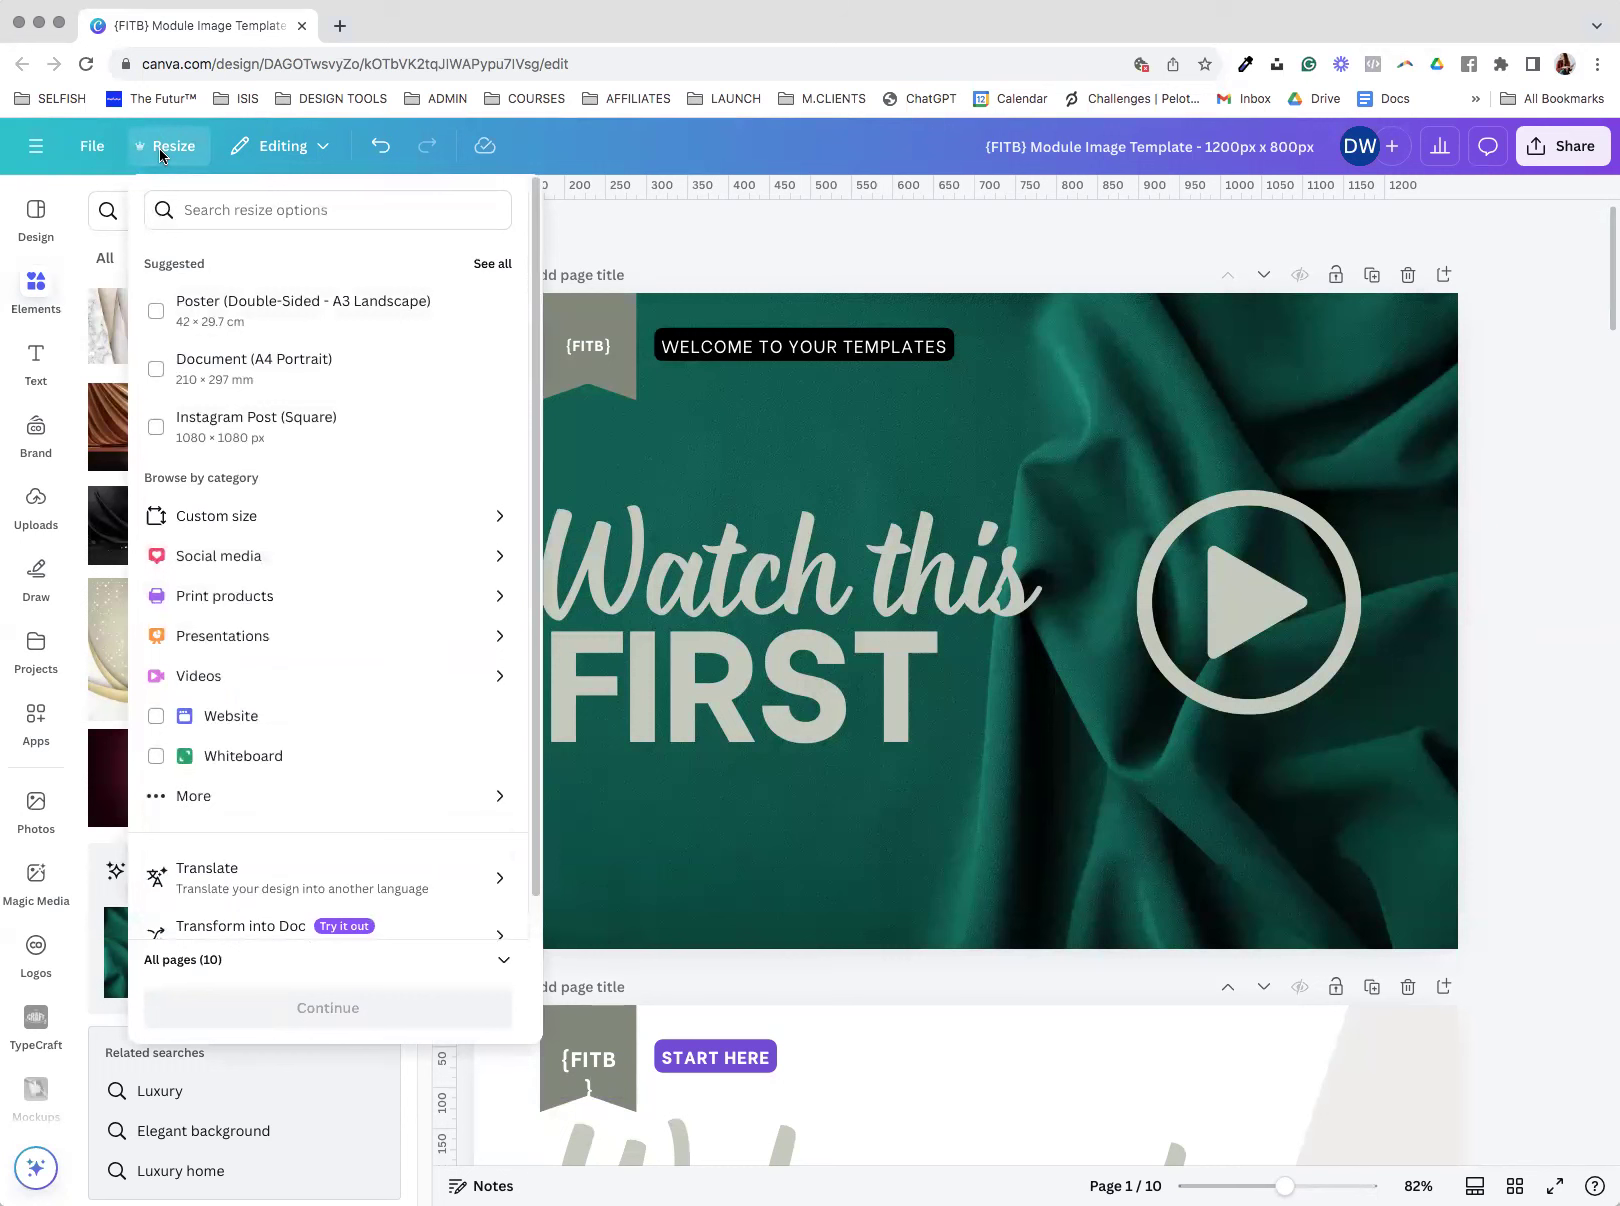
left_click(262, 560)
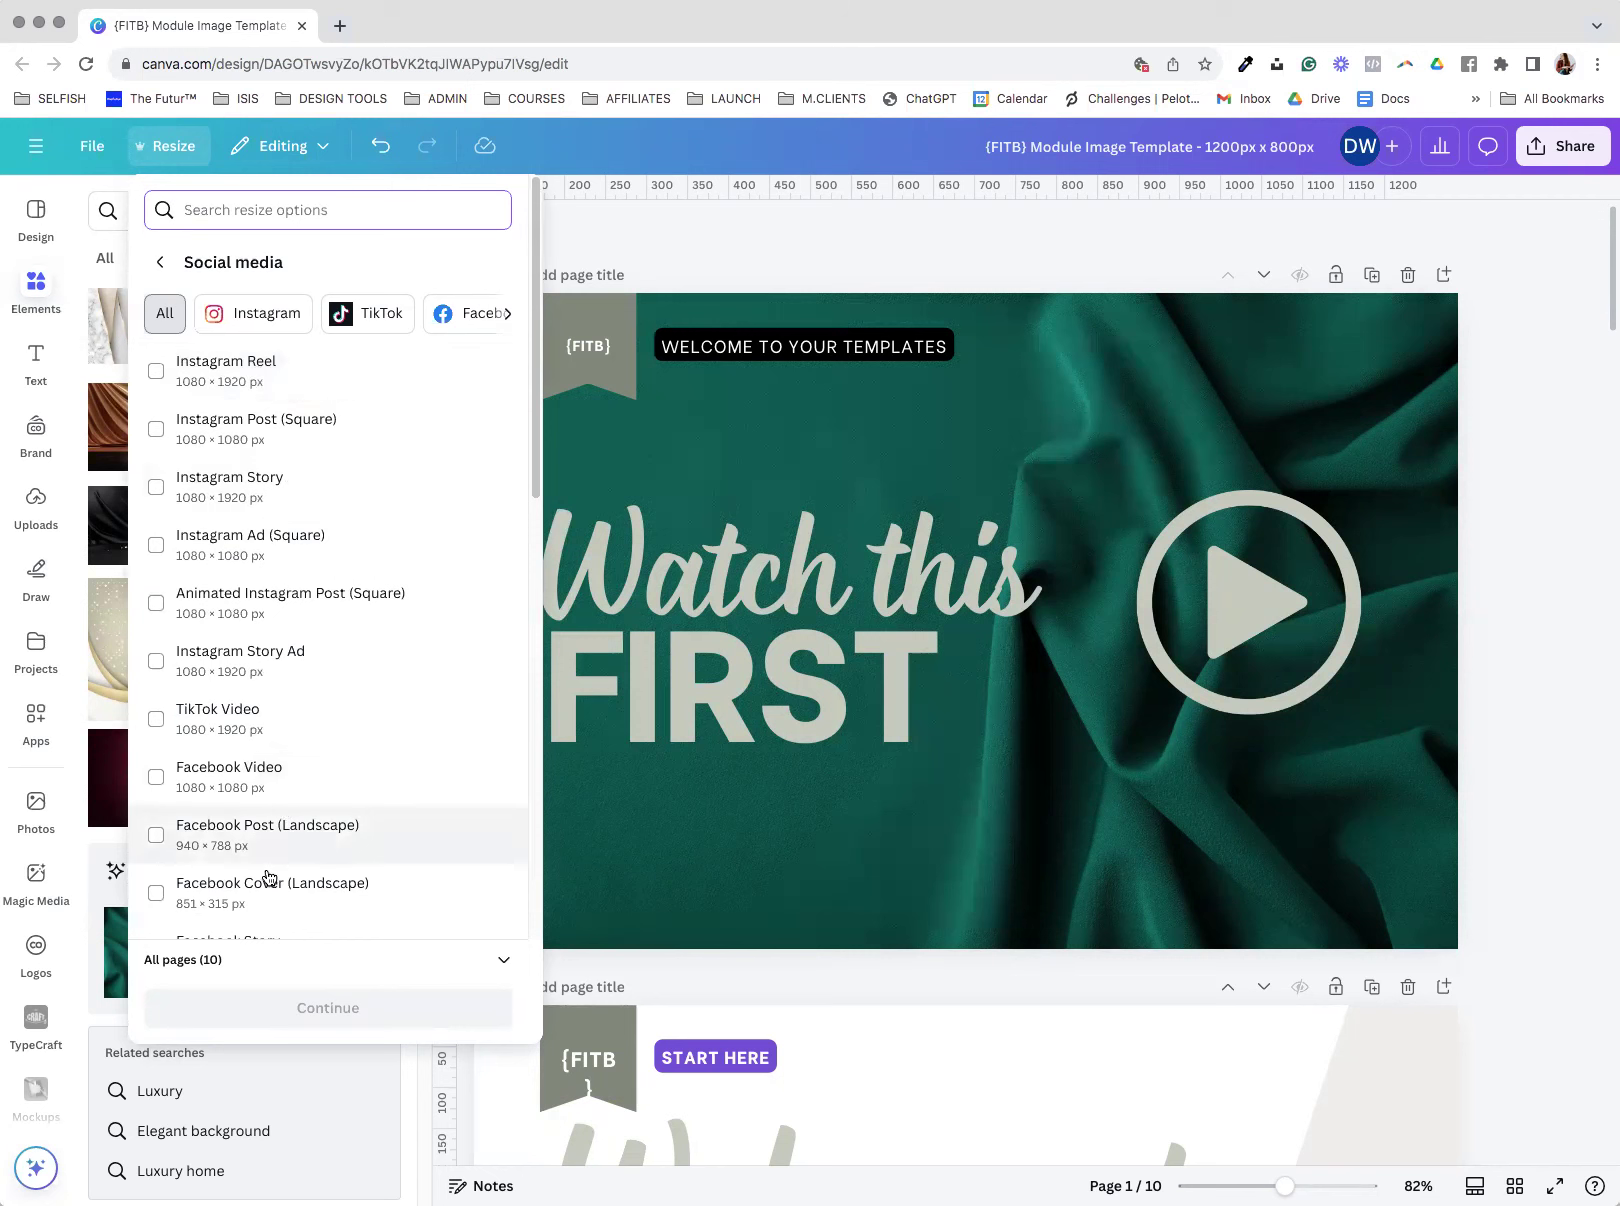
scroll(285, 688, "down", 2)
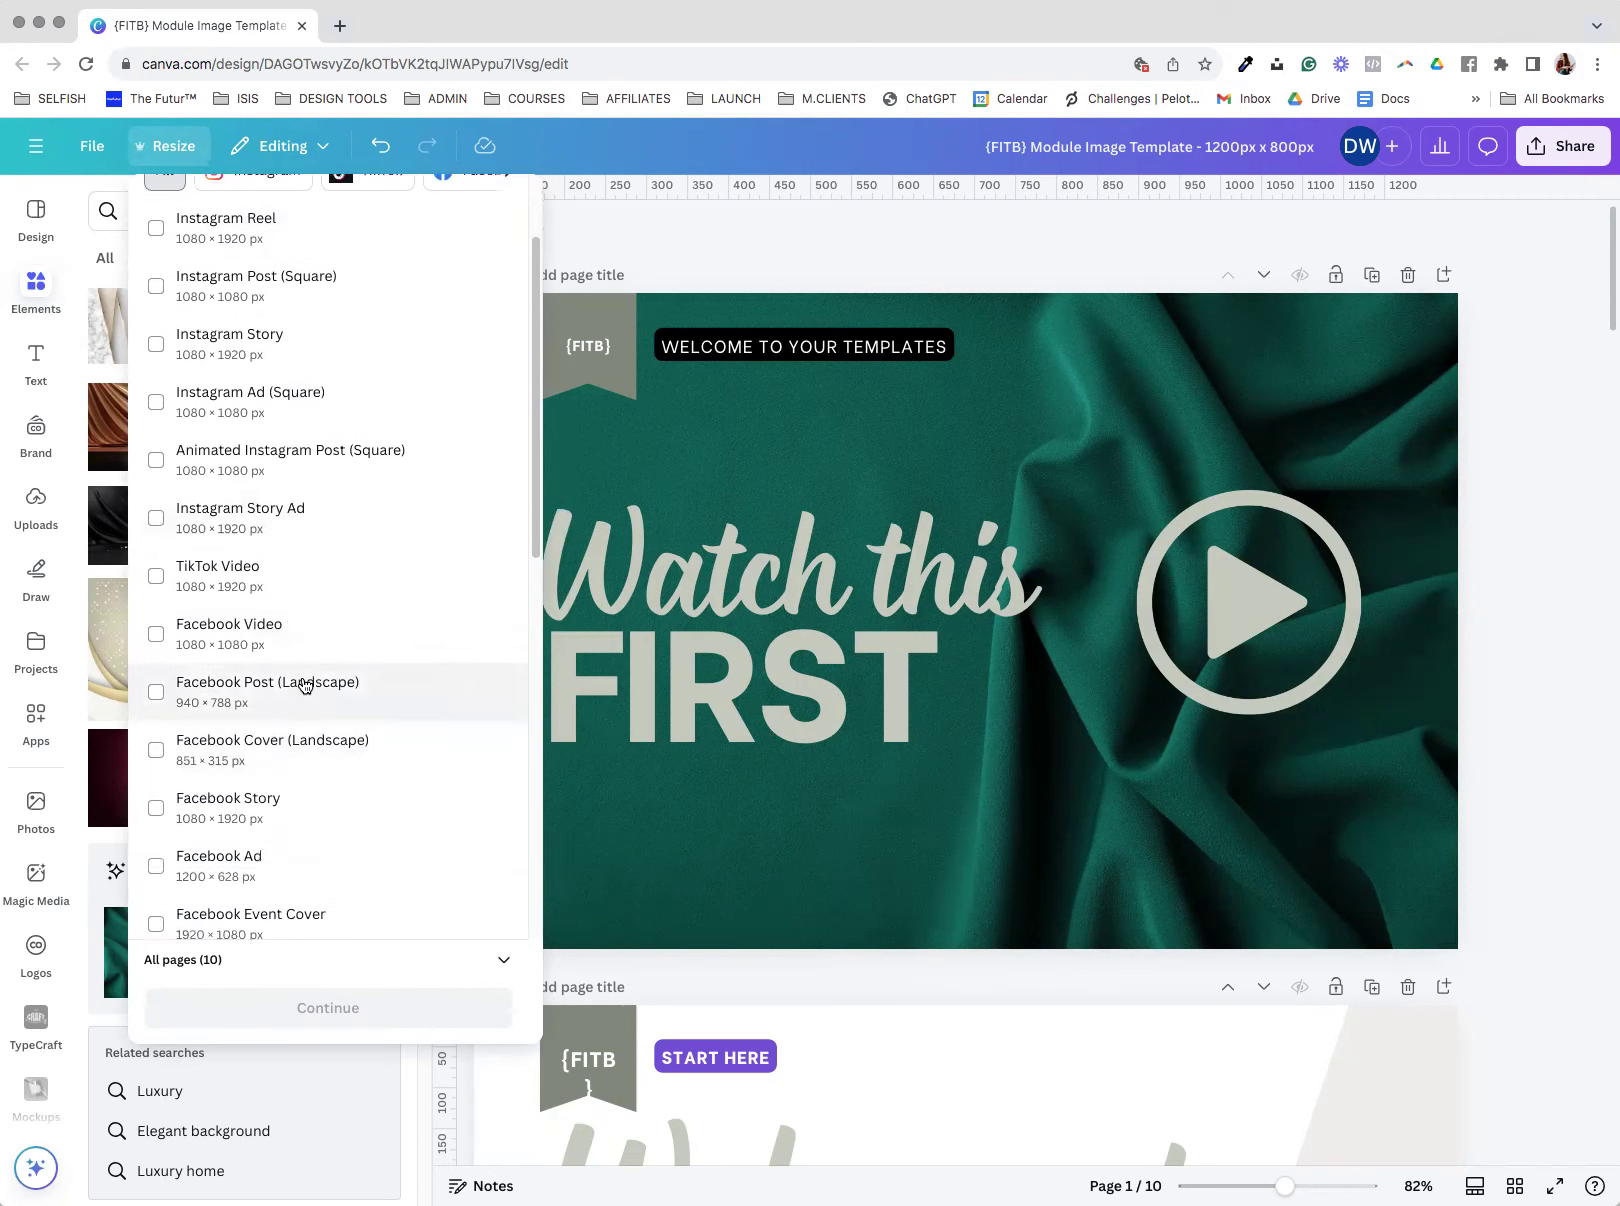
scroll(285, 688, "down", 3)
scroll(288, 685, "down", 2)
scroll(290, 685, "down", 3)
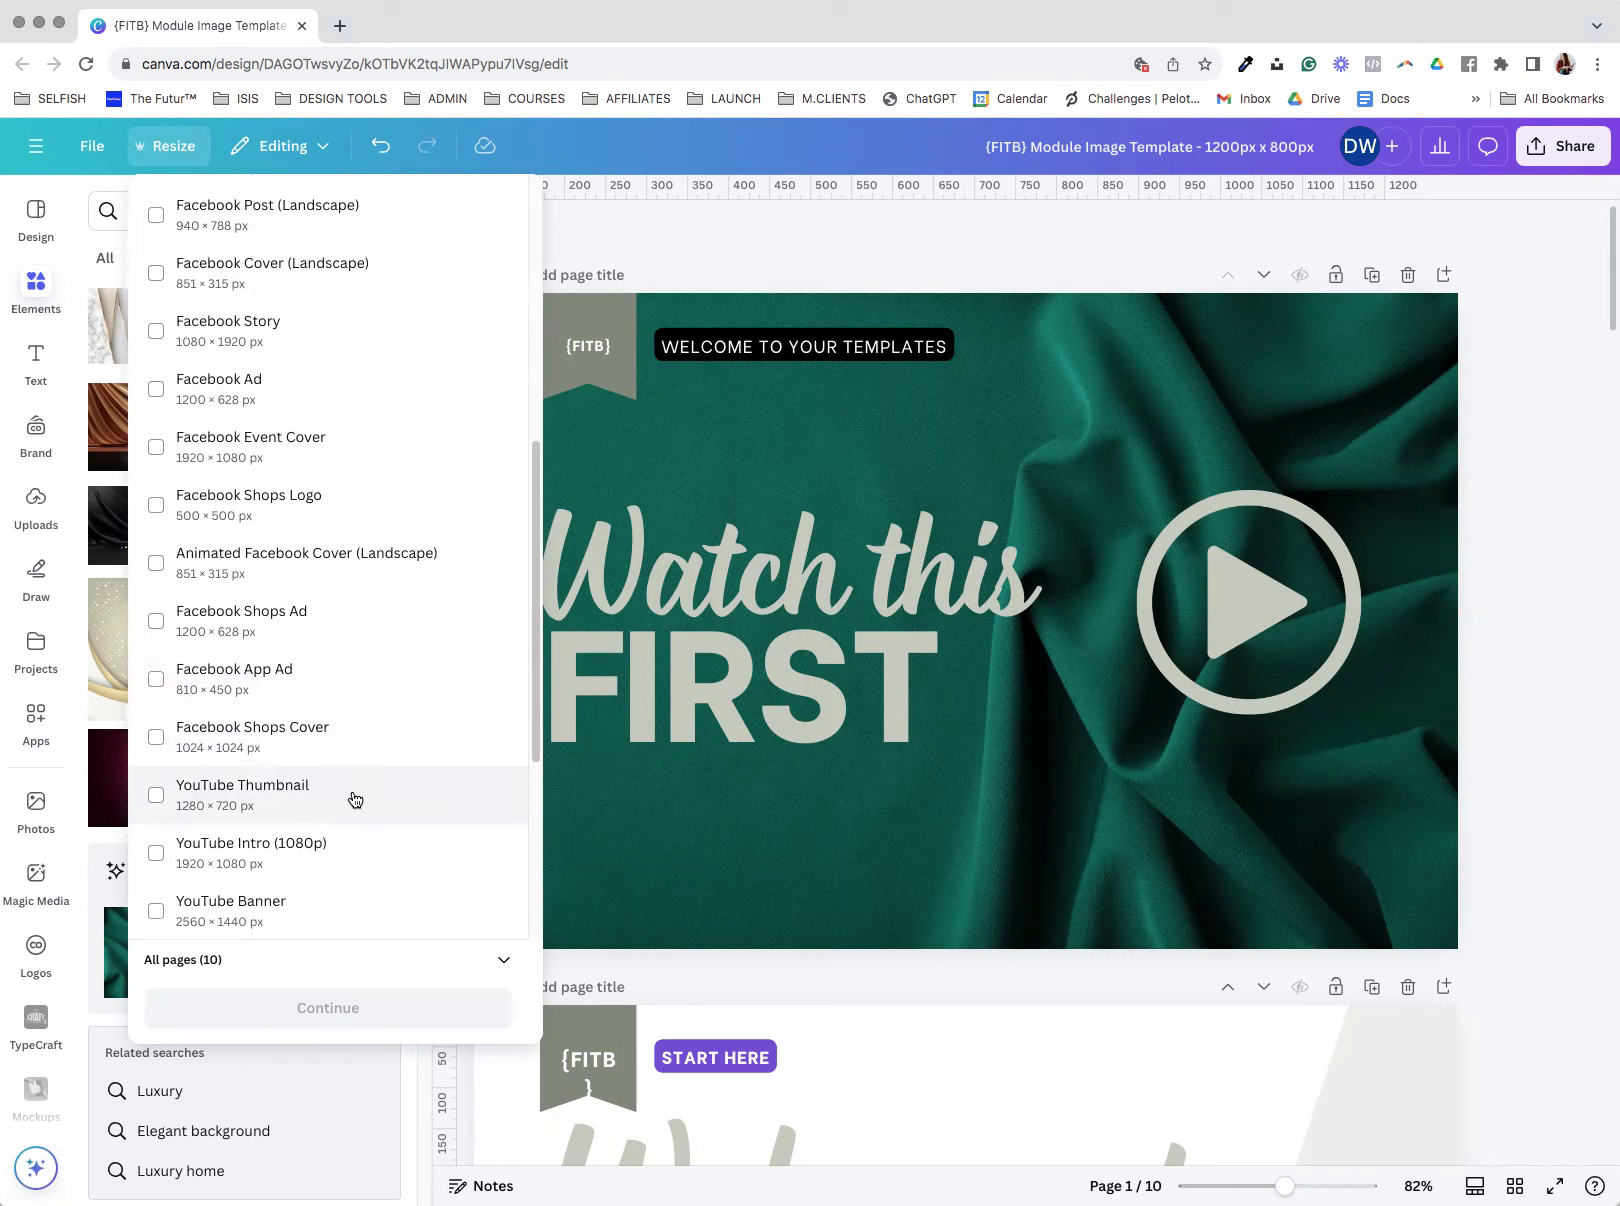
scroll(356, 799, "down", 1)
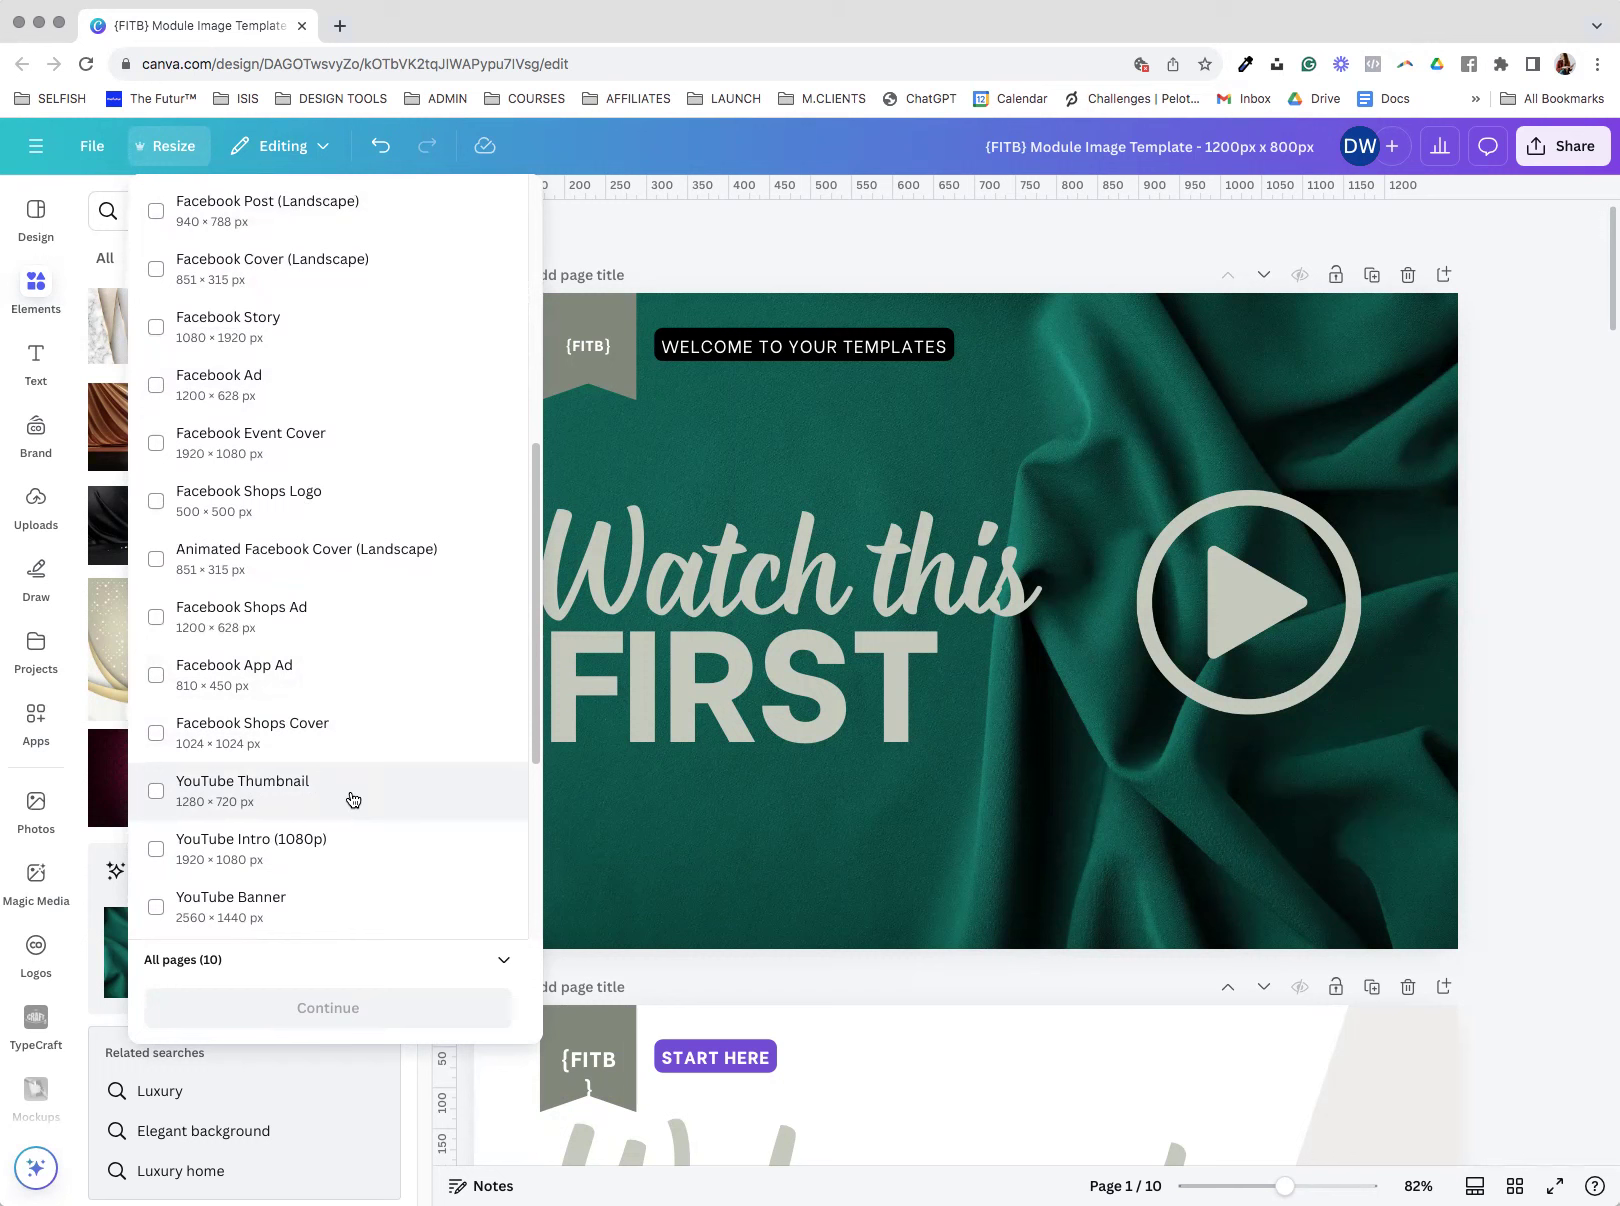
left_click(353, 799)
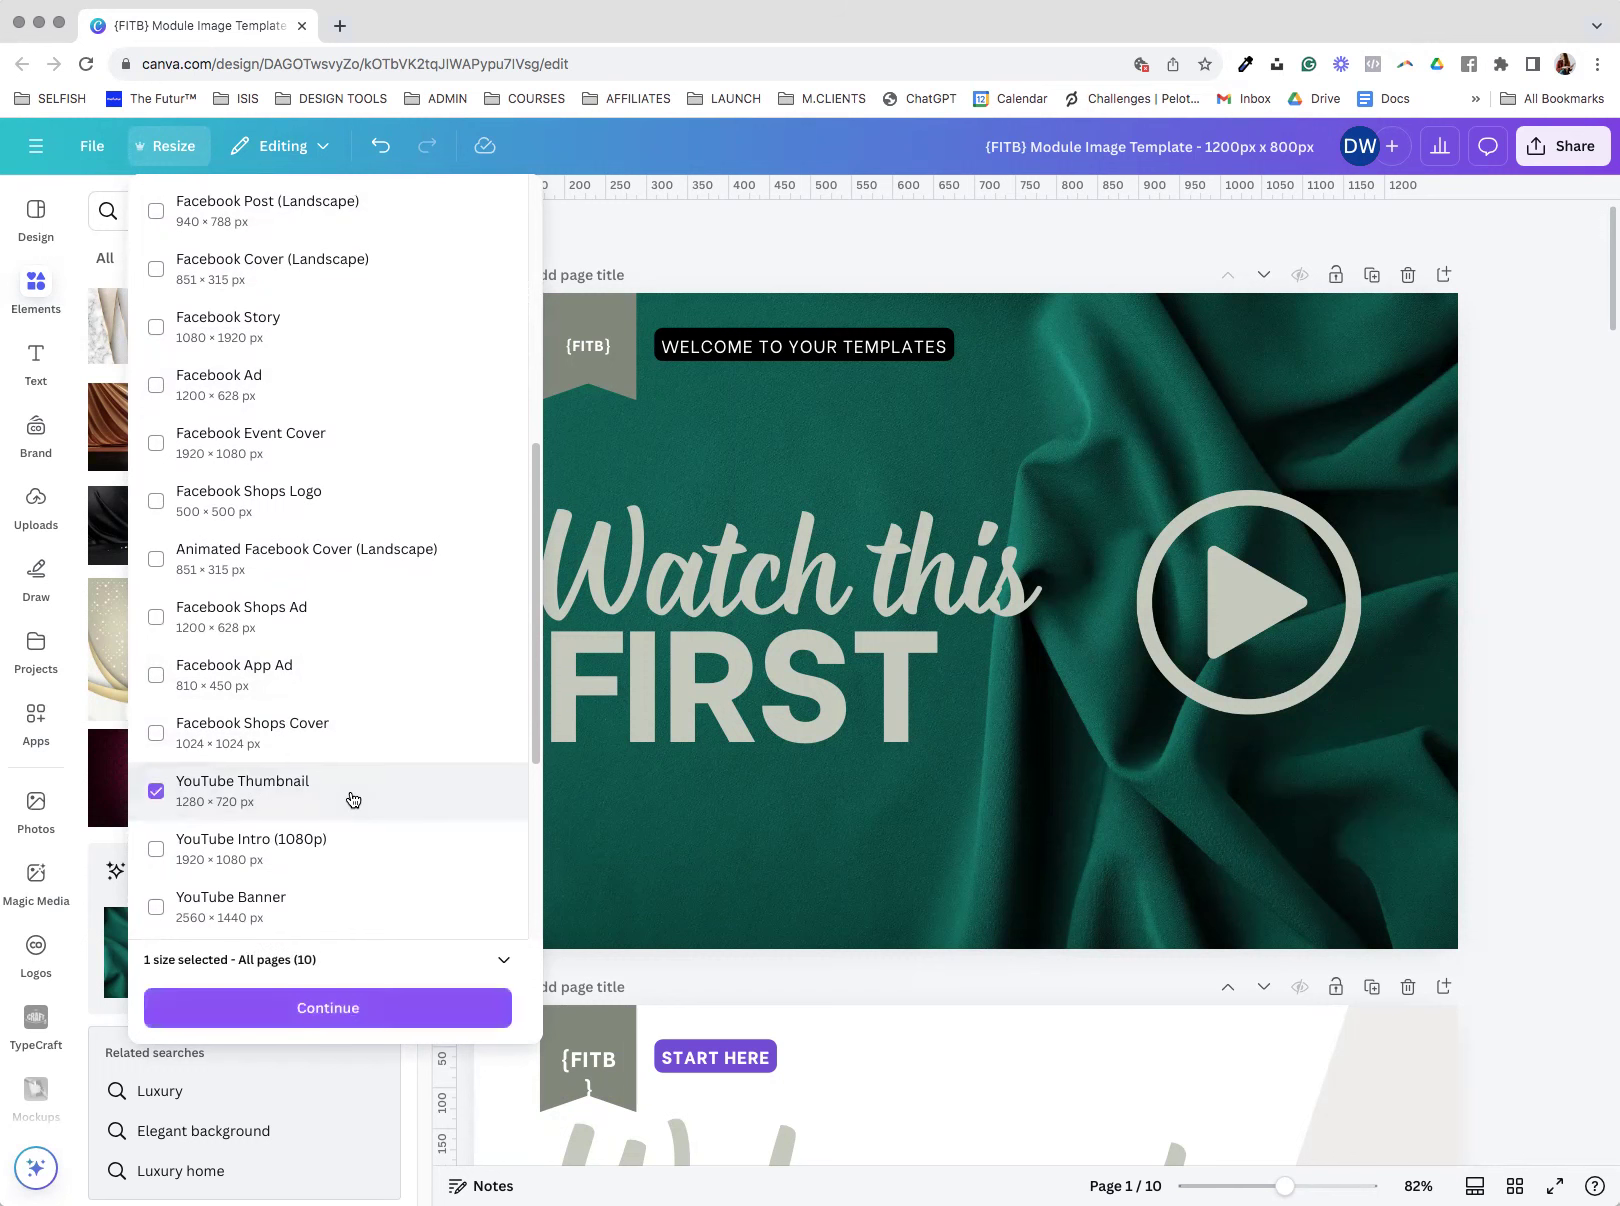
scroll(290, 782, "up", 1)
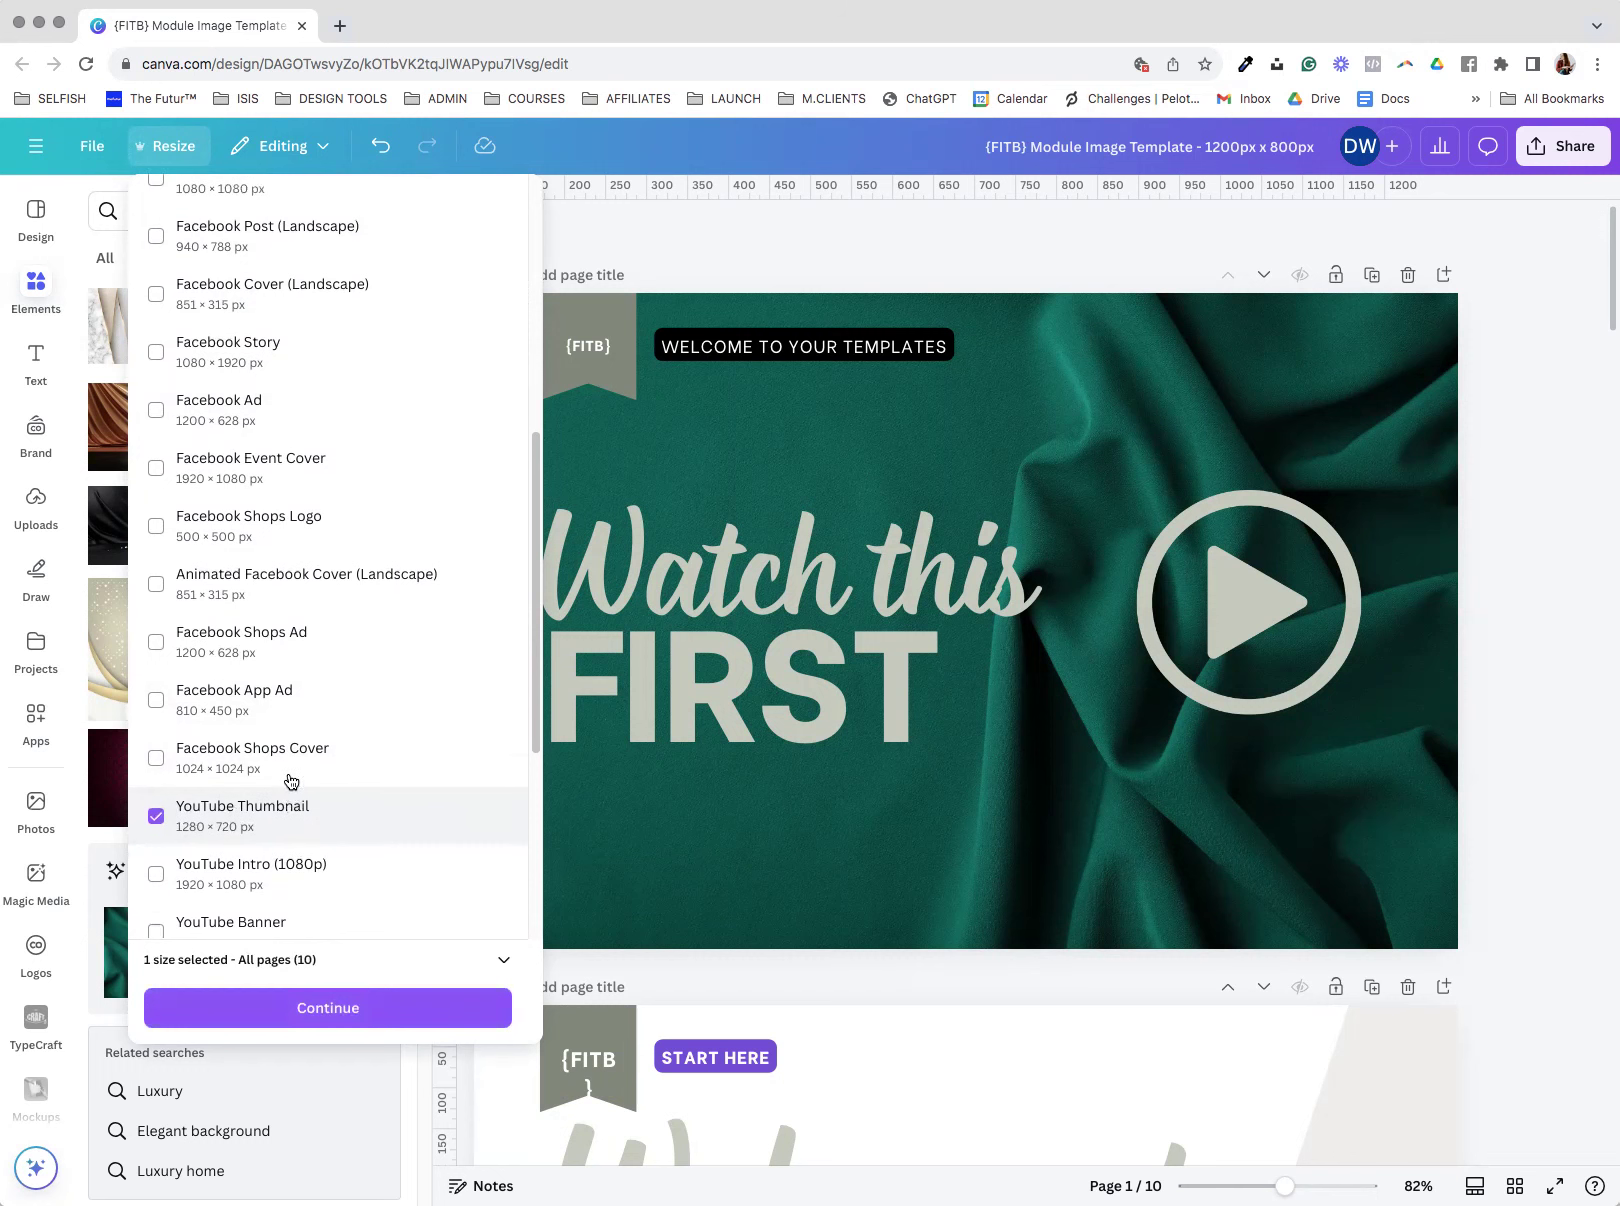
scroll(290, 782, "up", 2)
scroll(290, 782, "up", 5)
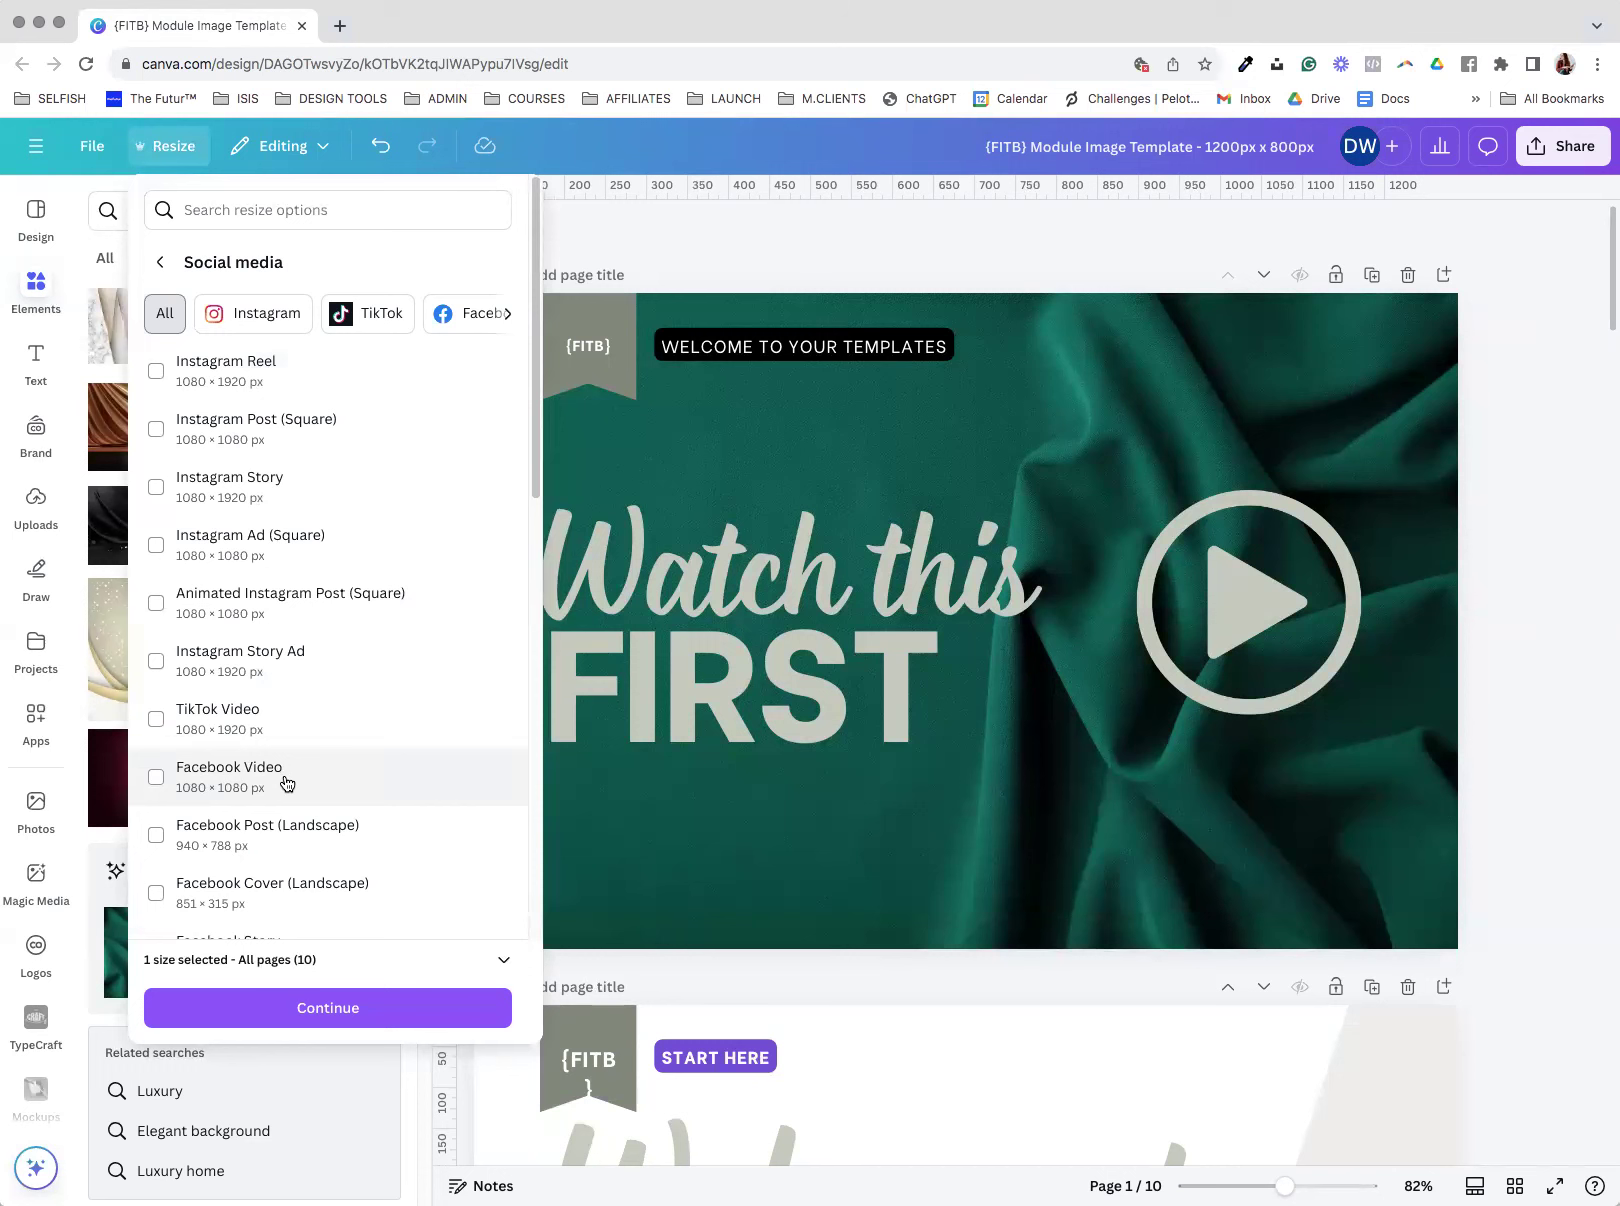
left_click(264, 375)
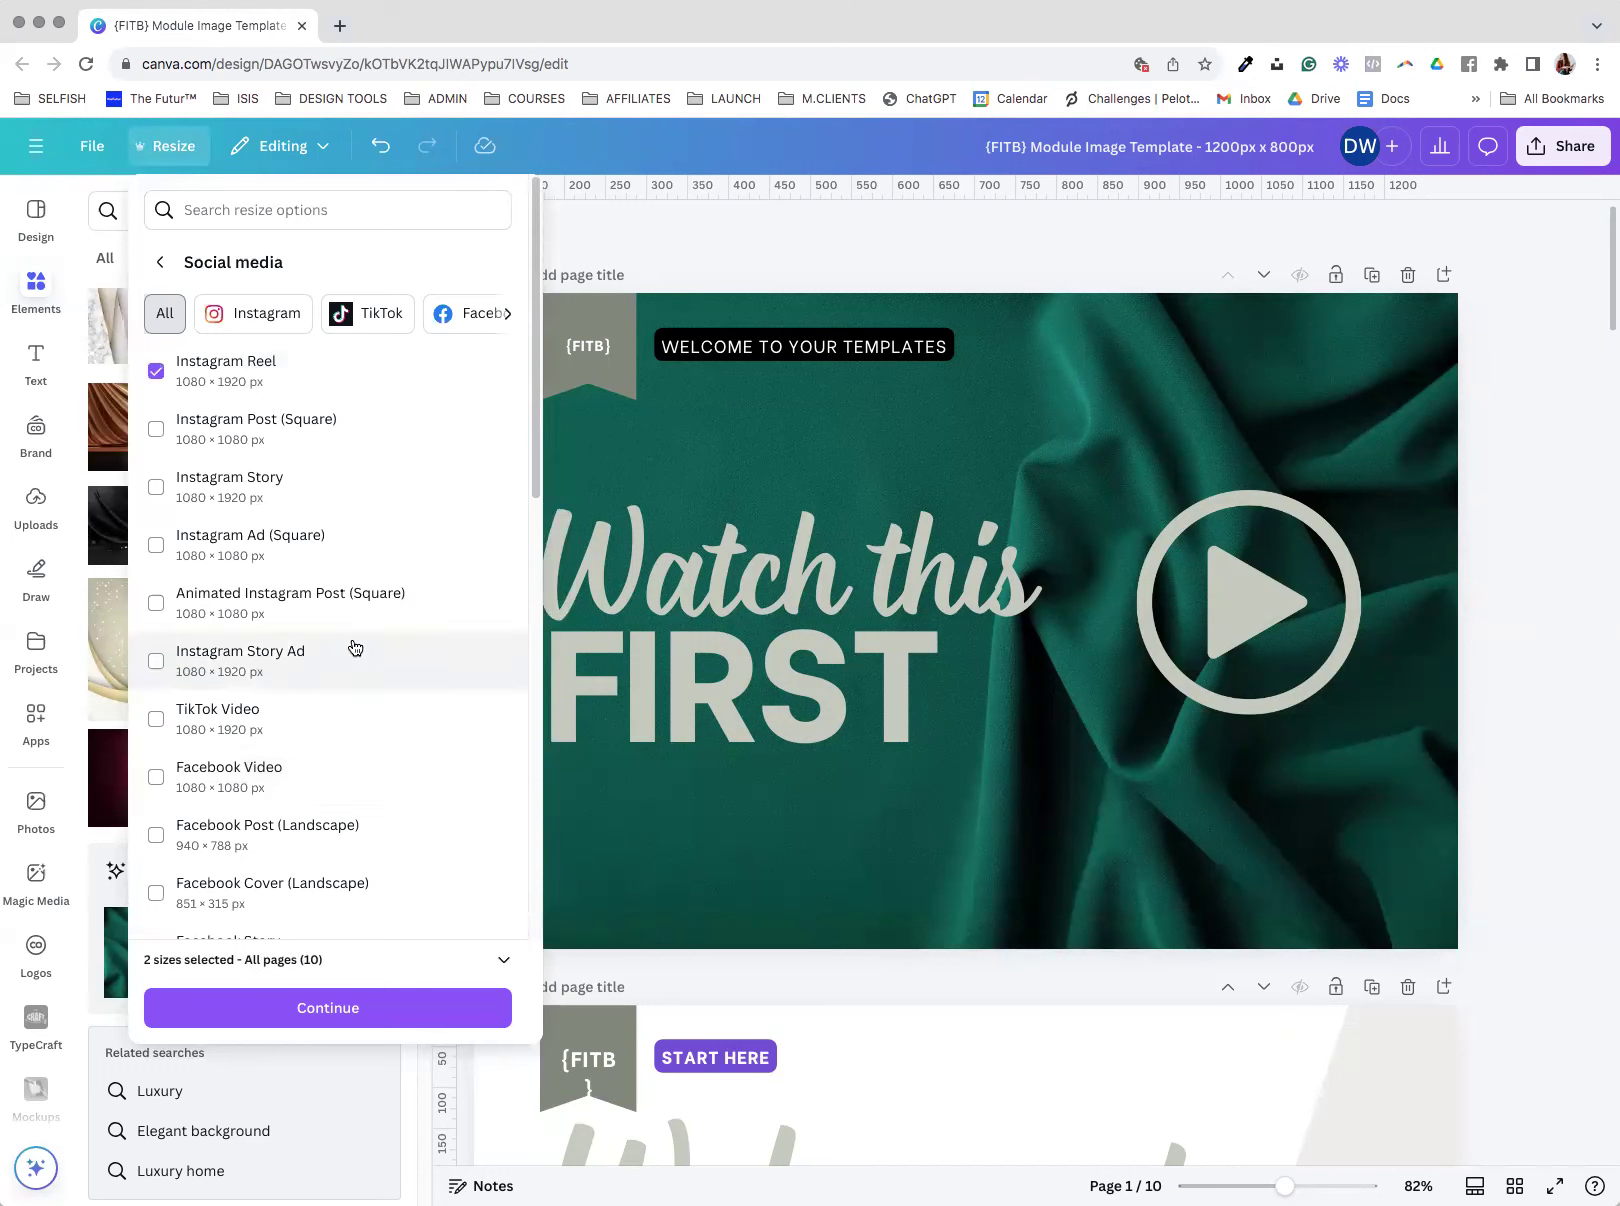
scroll(354, 647, "down", 5)
scroll(354, 646, "down", 1)
scroll(355, 647, "down", 5)
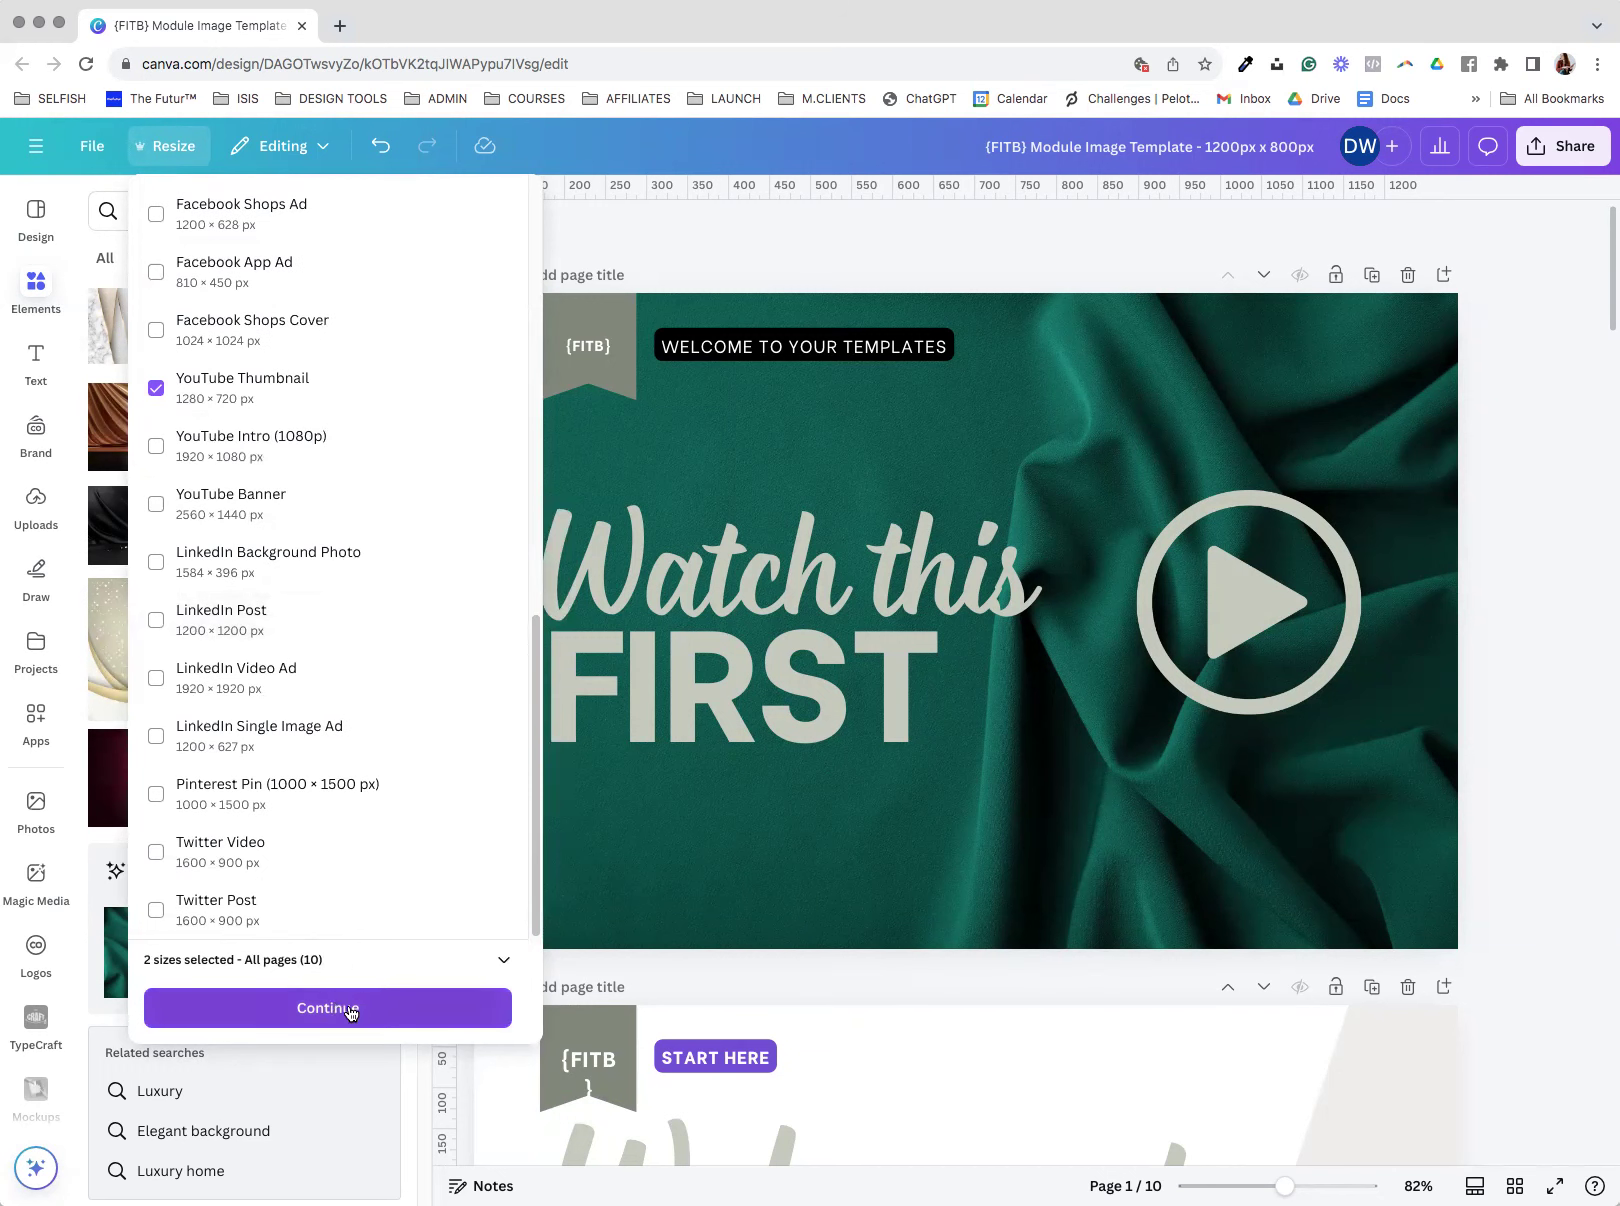
left_click(503, 969)
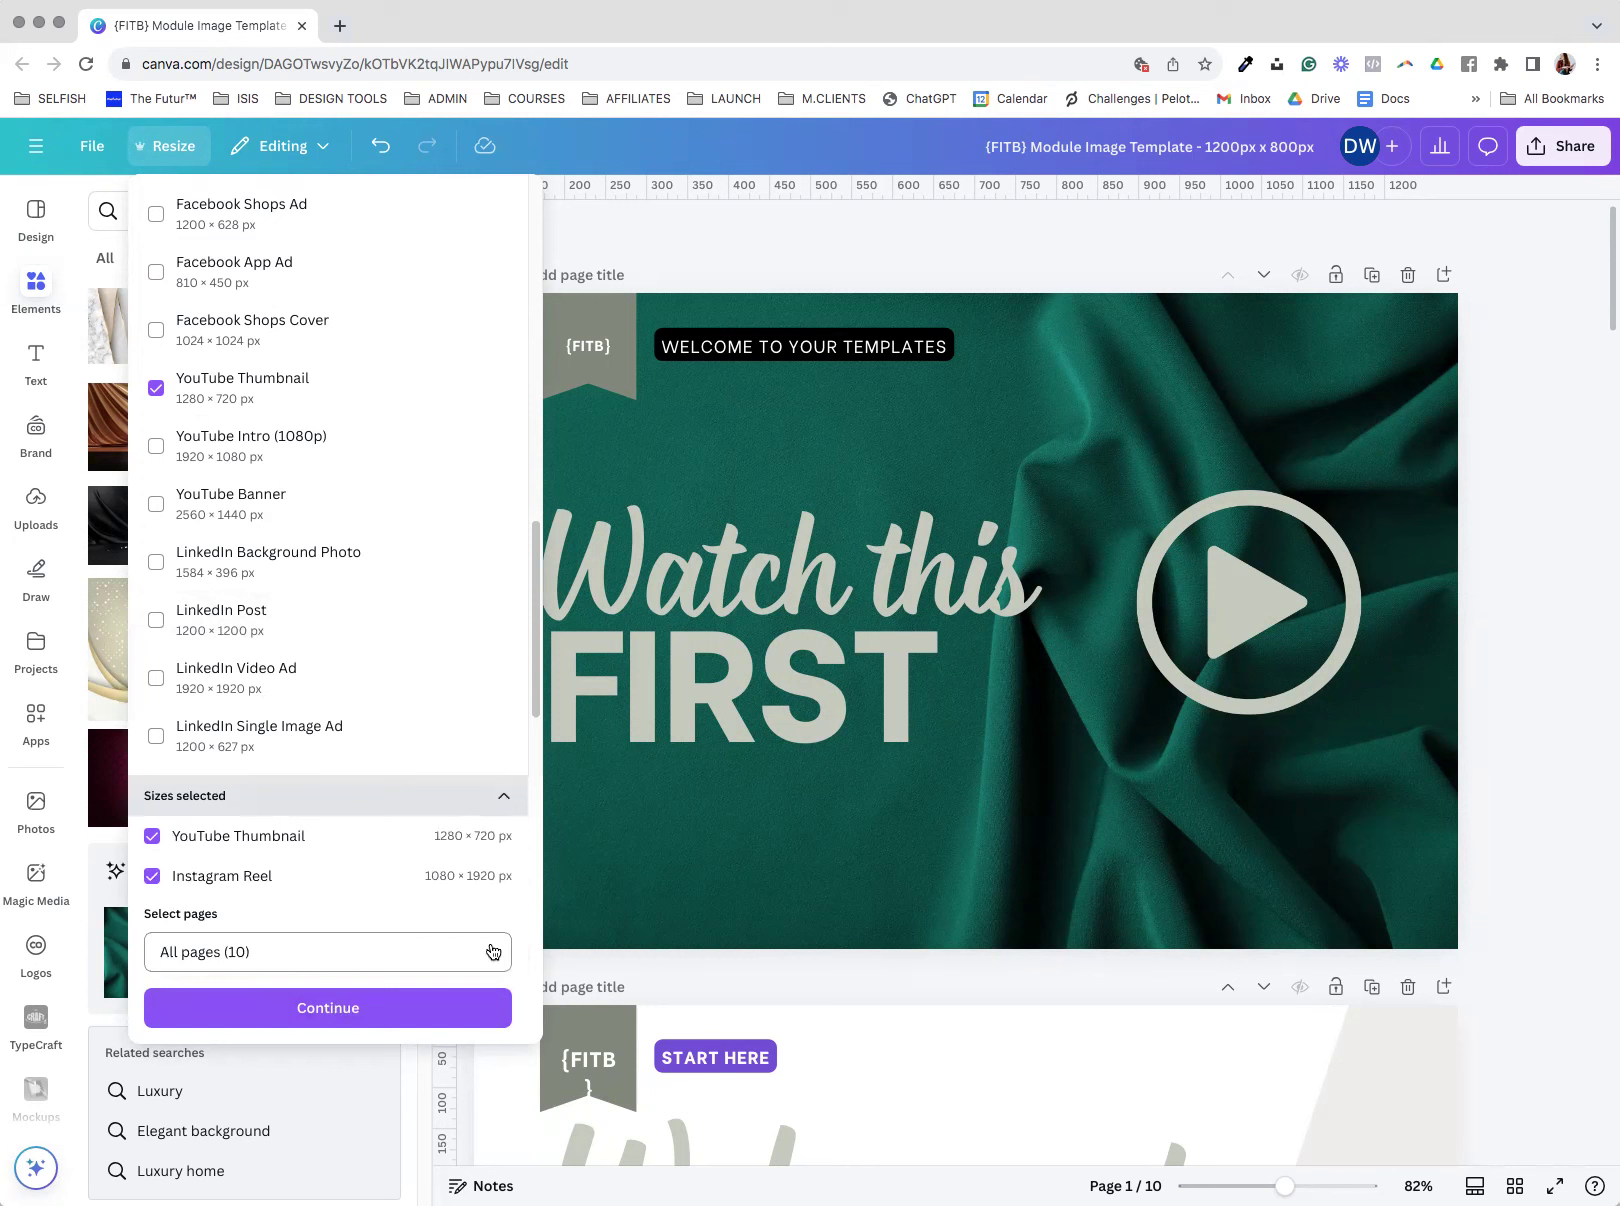
- Limit the resize to Page 1 only and continue to the resize preview
left_click(327, 956)
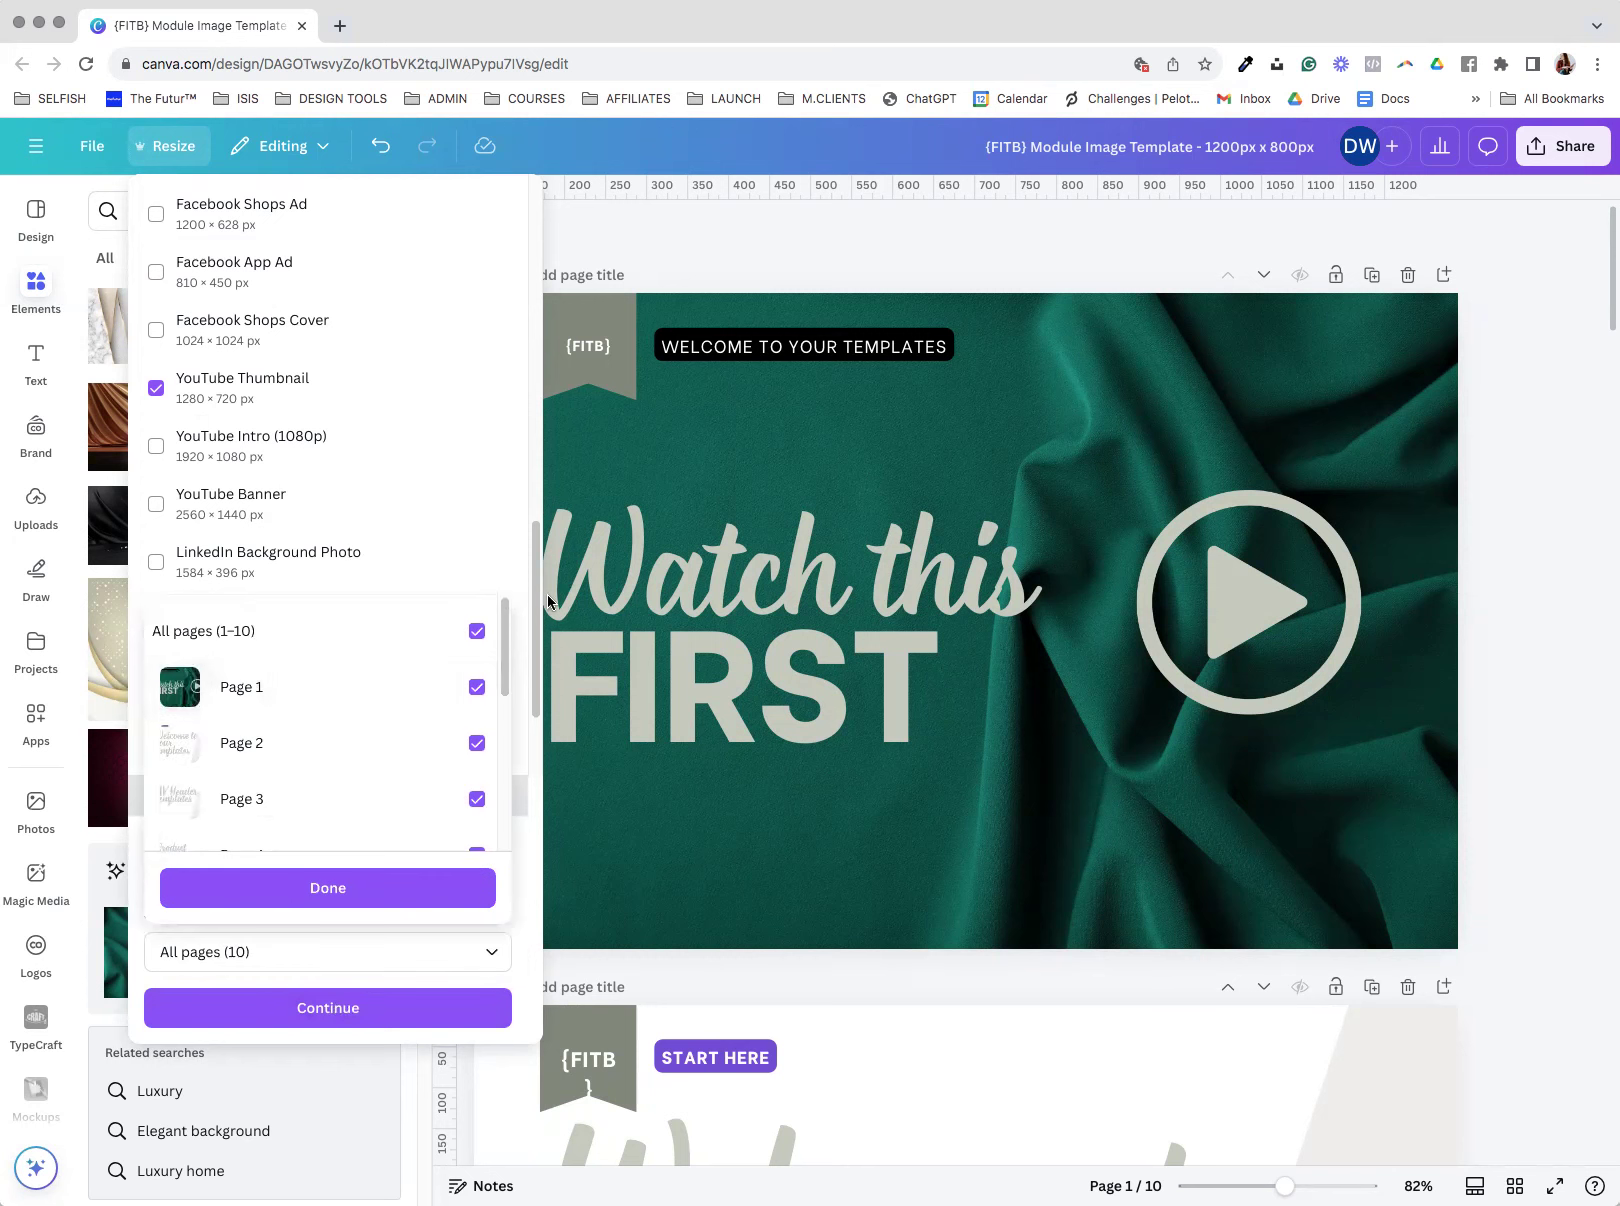
left_click(476, 631)
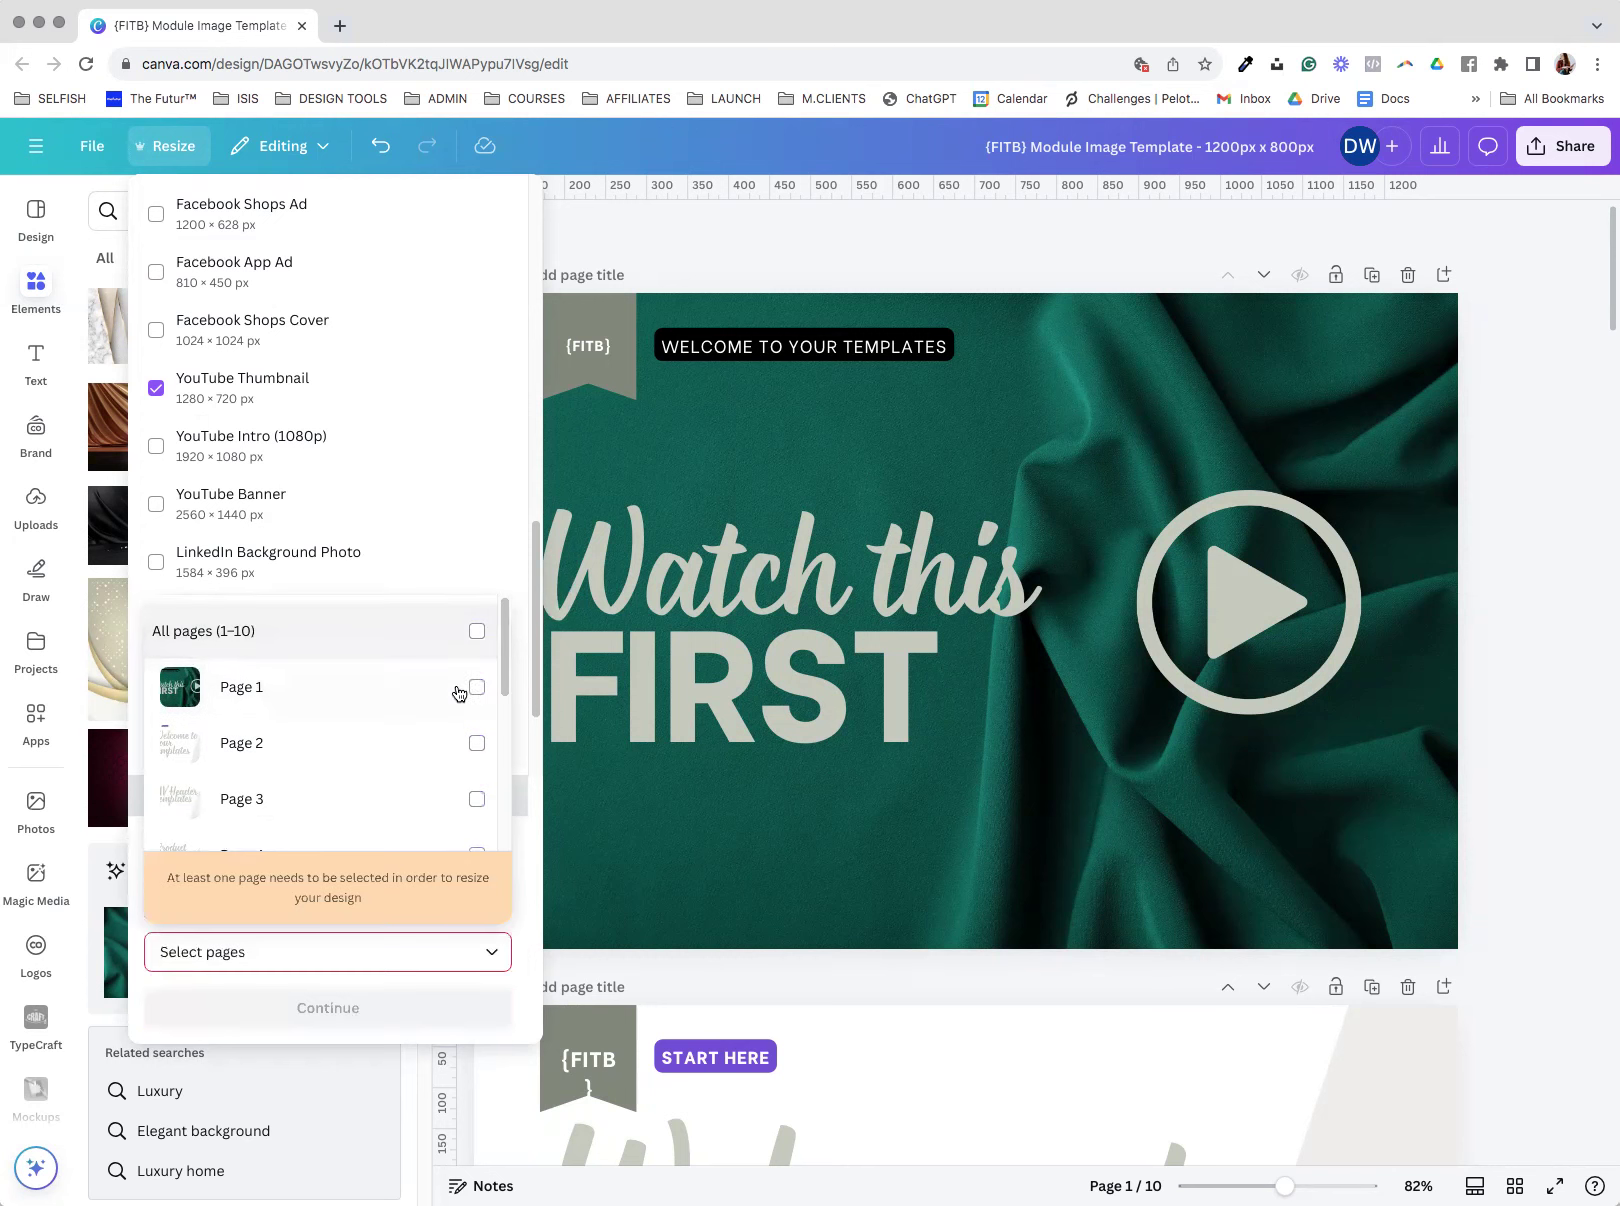
left_click(476, 688)
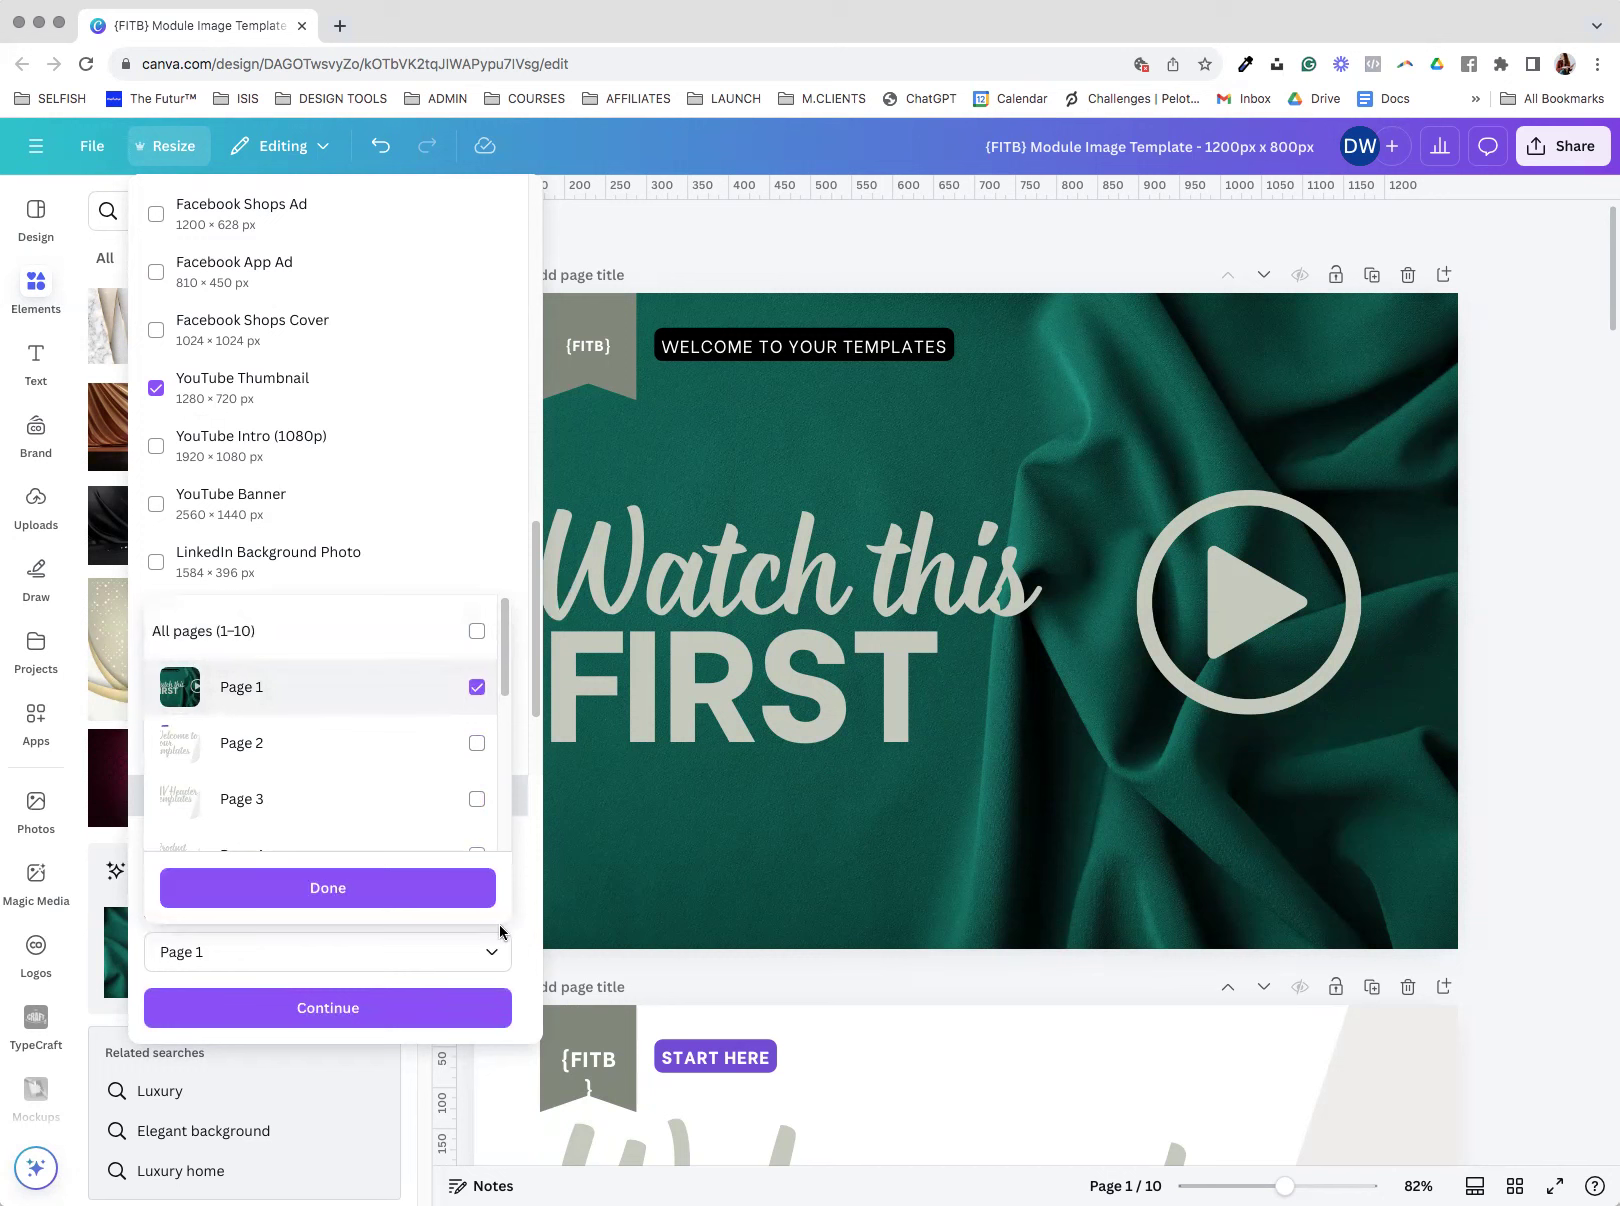
left_click(355, 892)
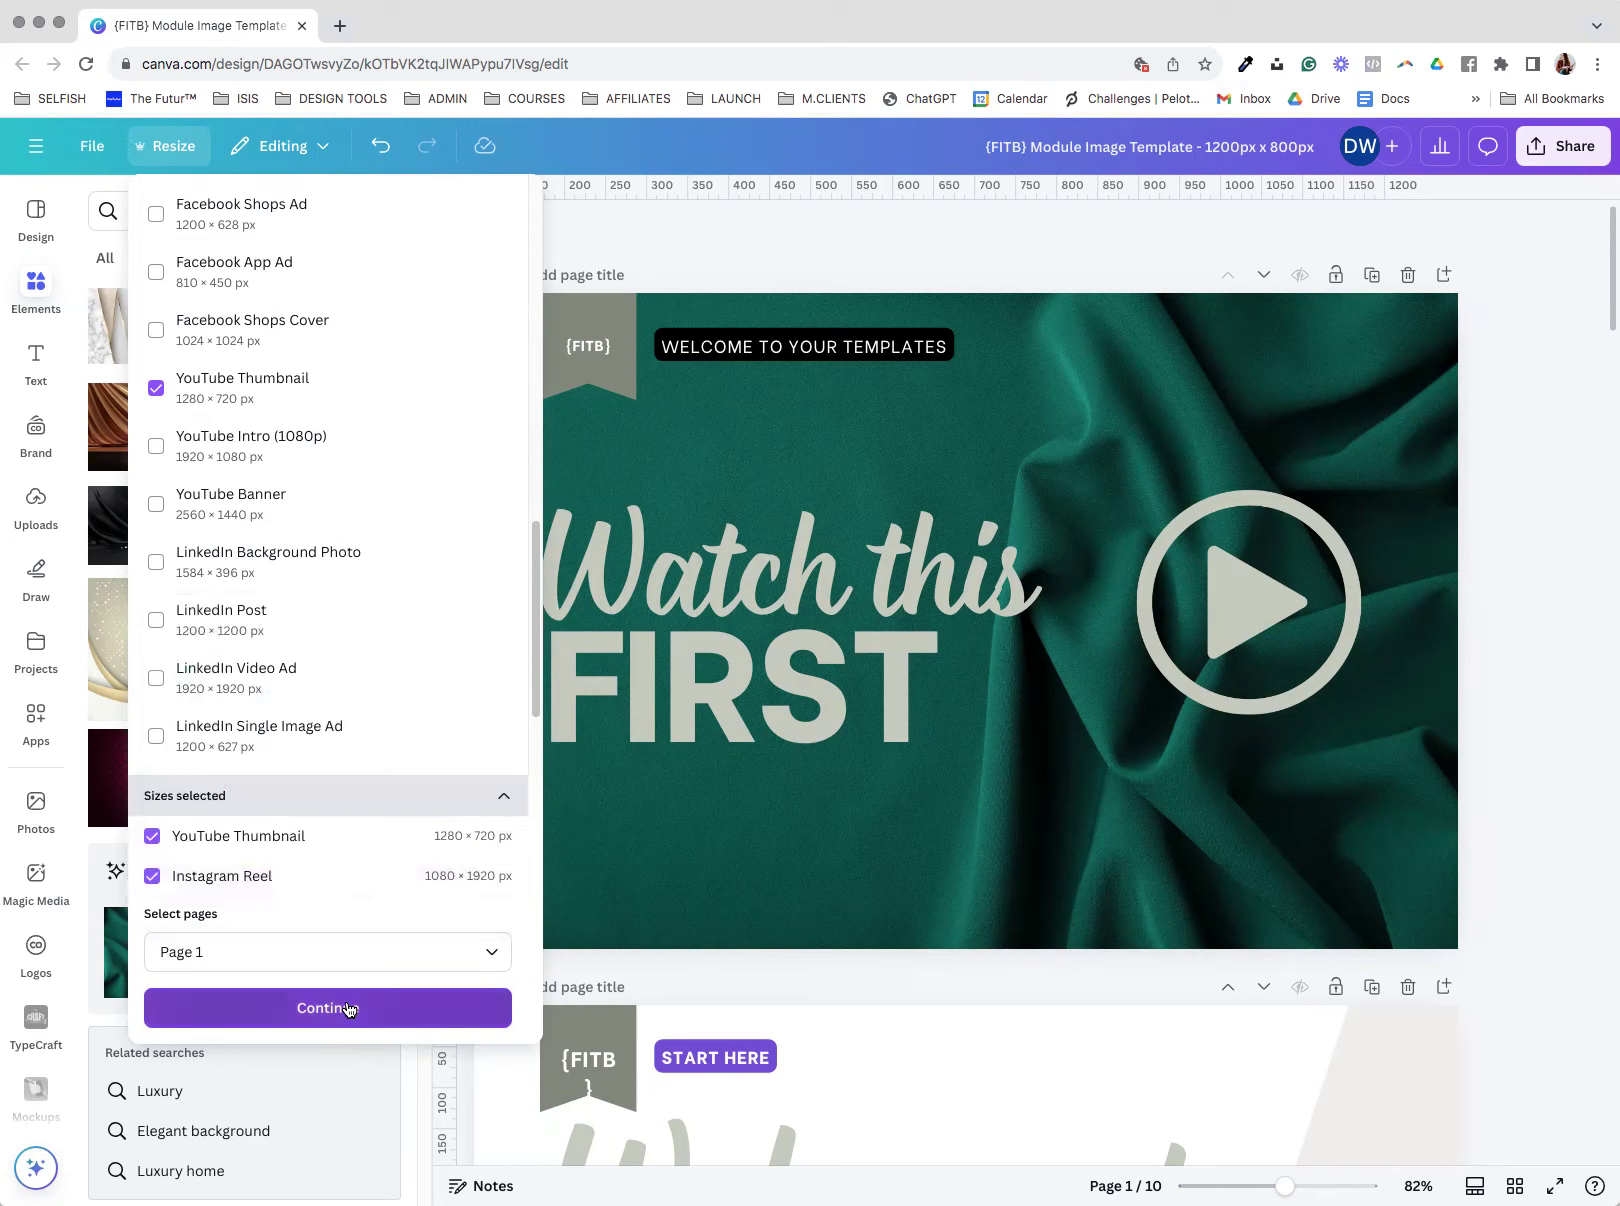
left_click(345, 1008)
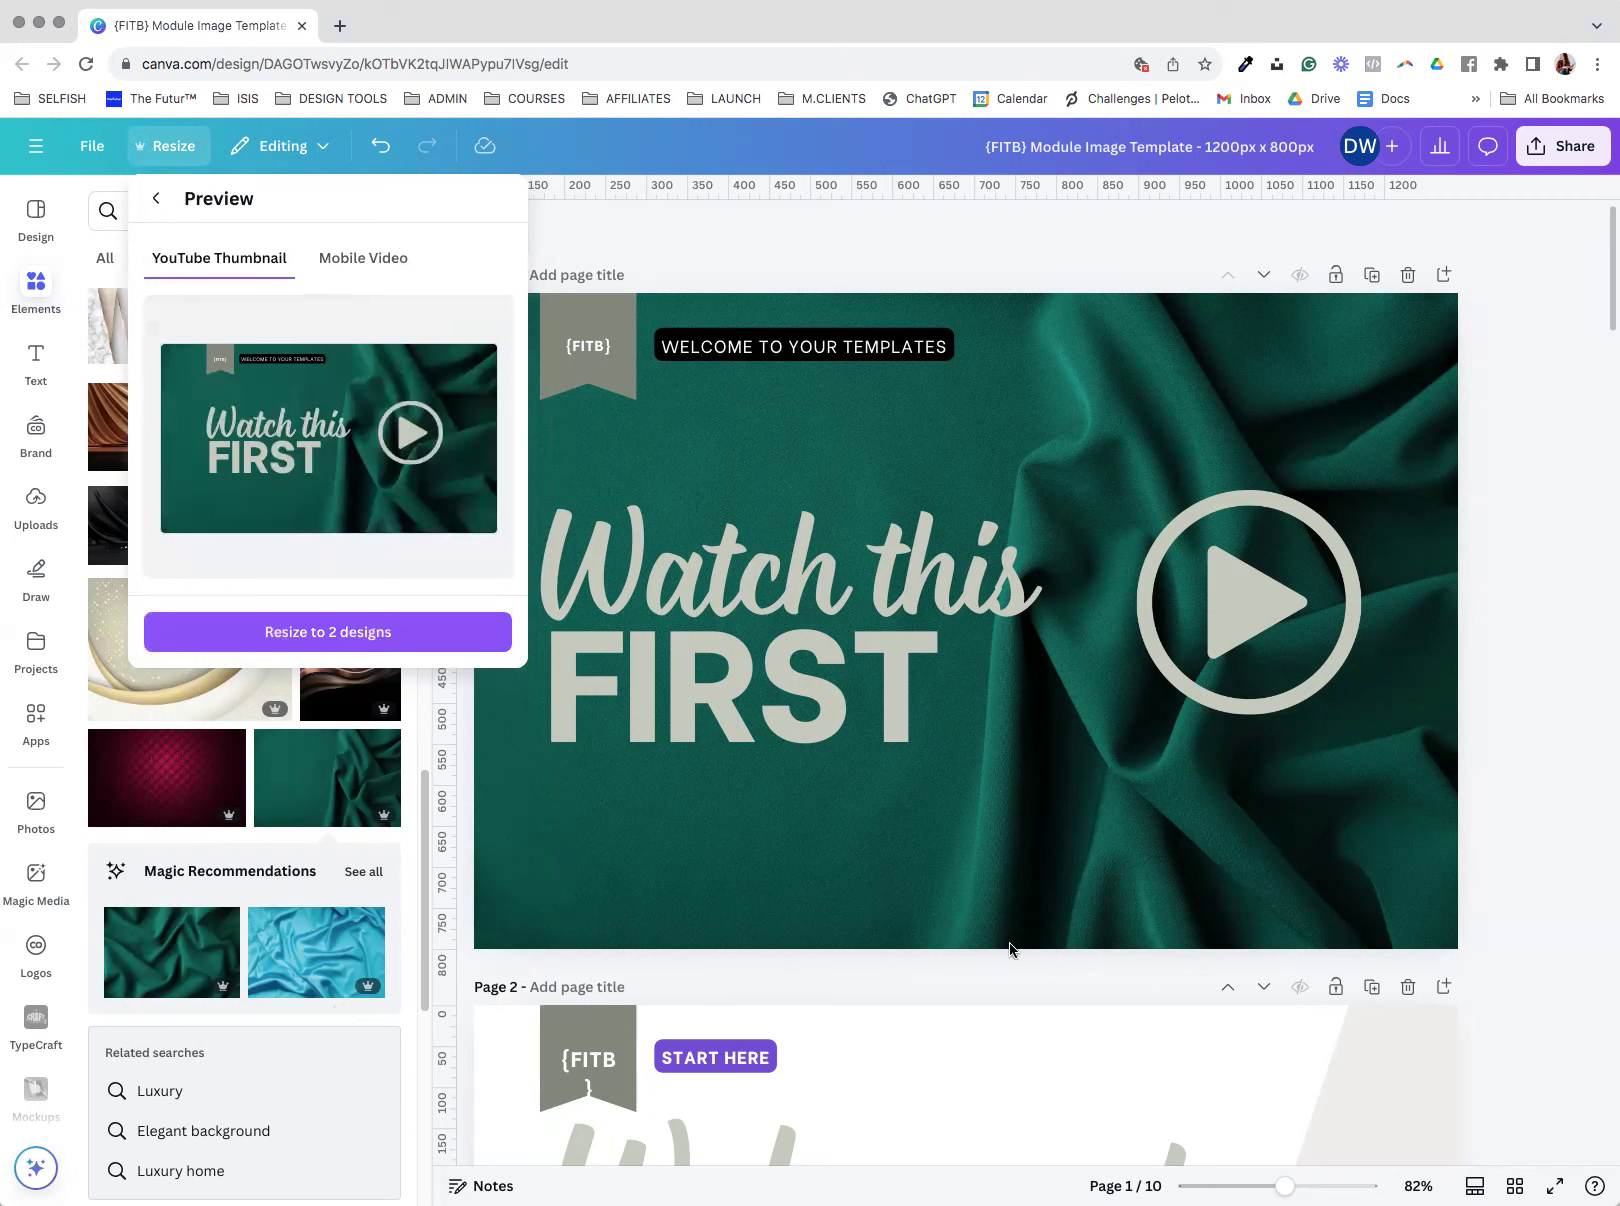
- Resize Page 1 into the 2 designs and dismiss the pop-up permission notice
left_click(386, 647)
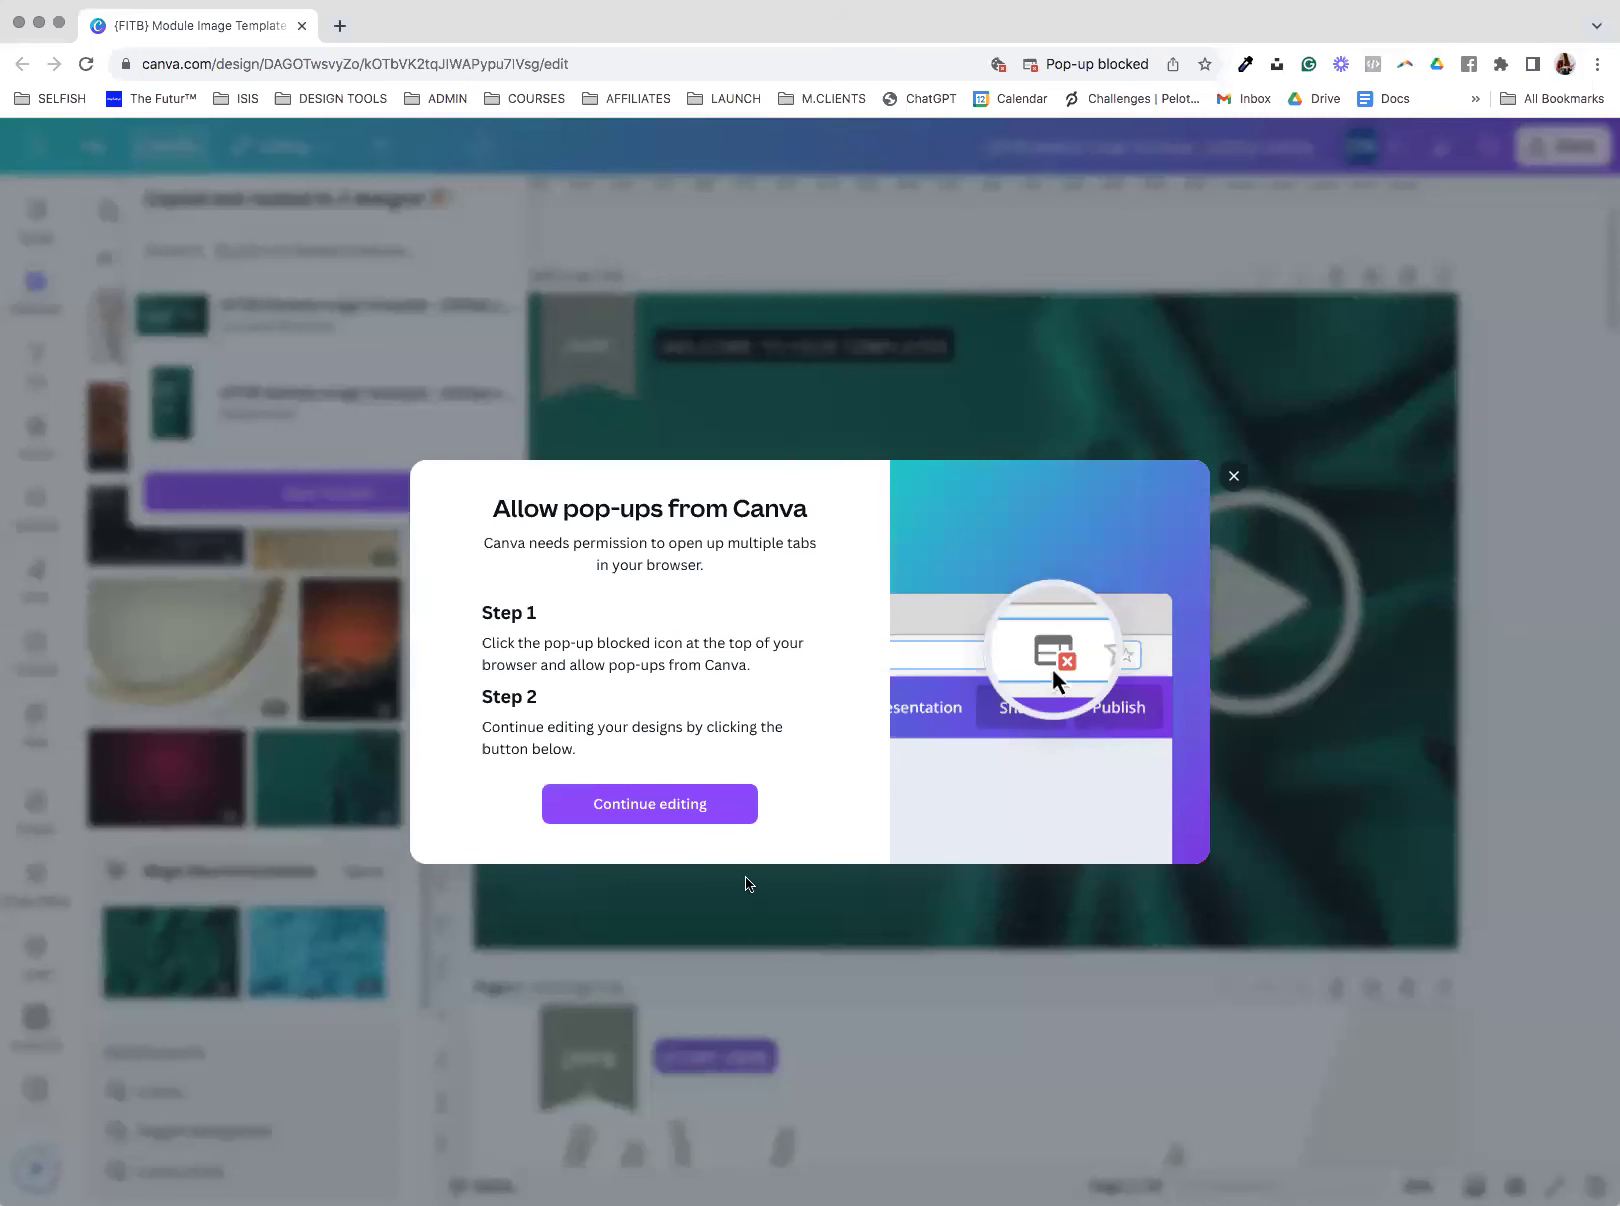
left_click(702, 827)
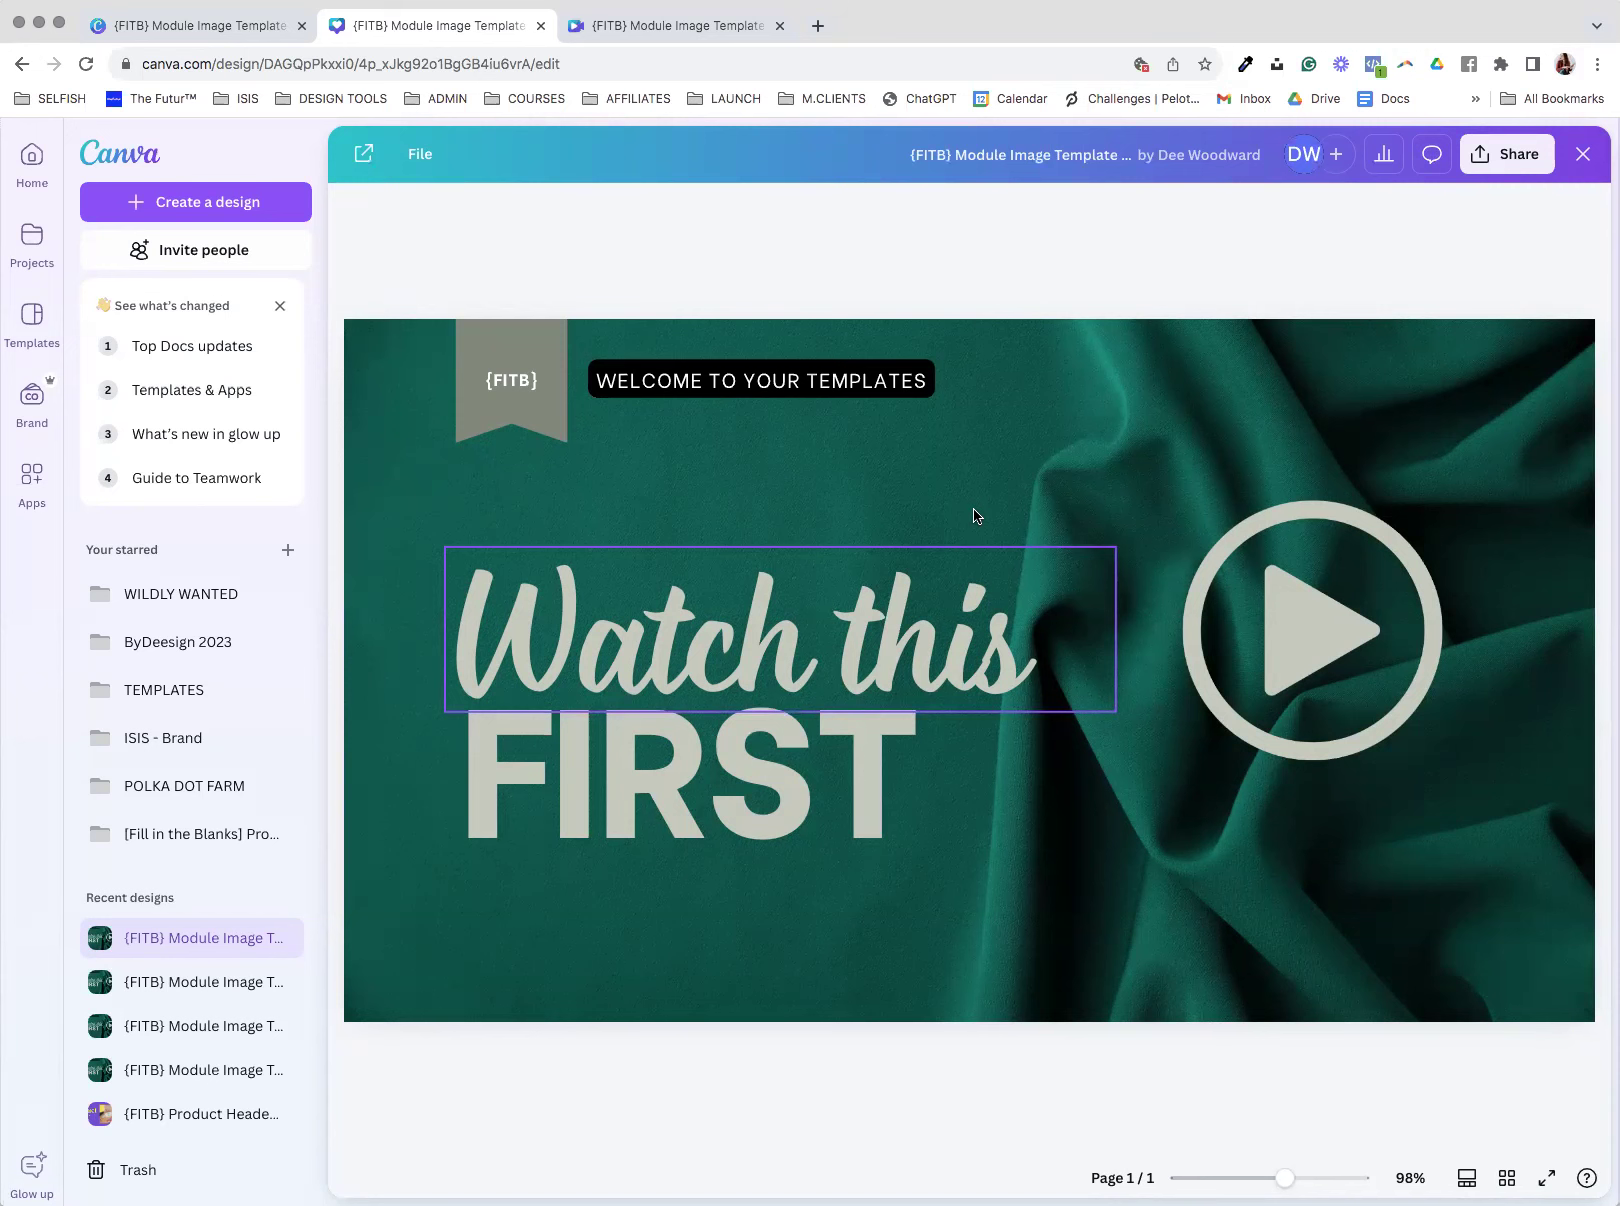
- In the mobile video, enlarge and lower the title, put the play icon beside FIRST, add a page
left_click(672, 25)
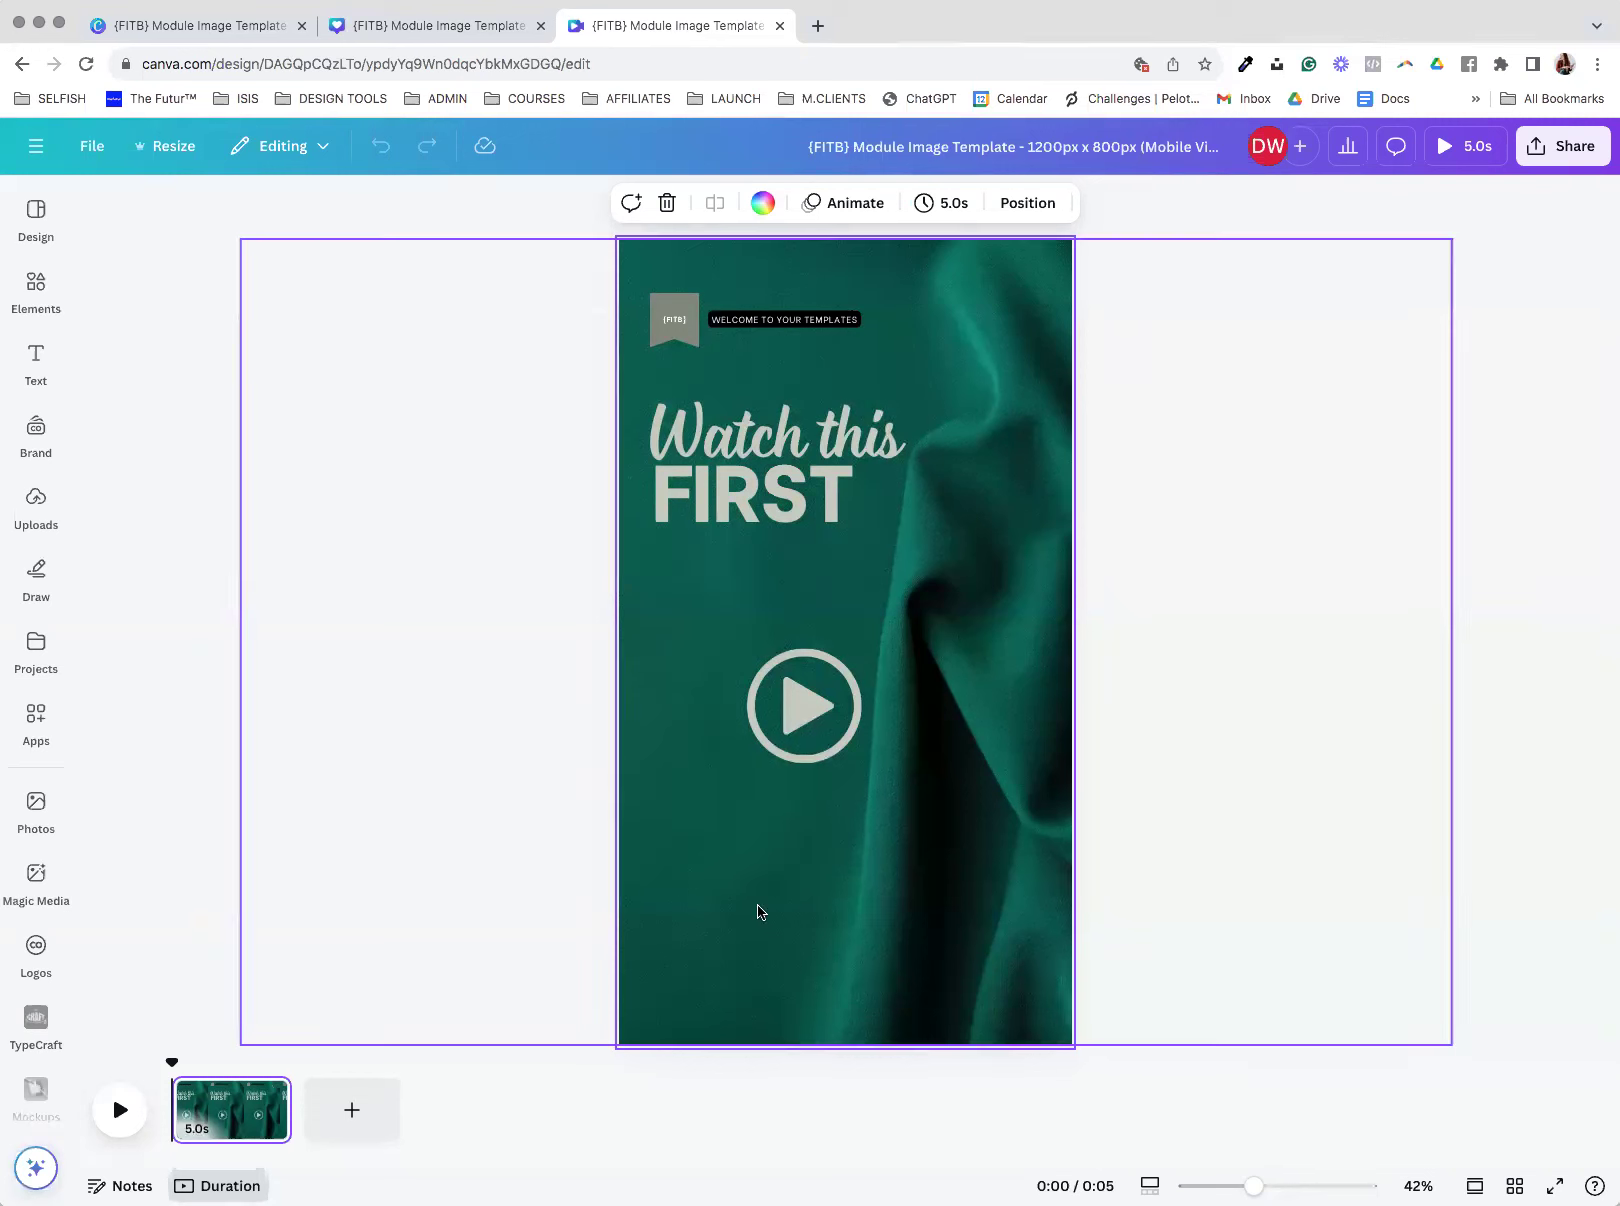
left_click(1148, 137)
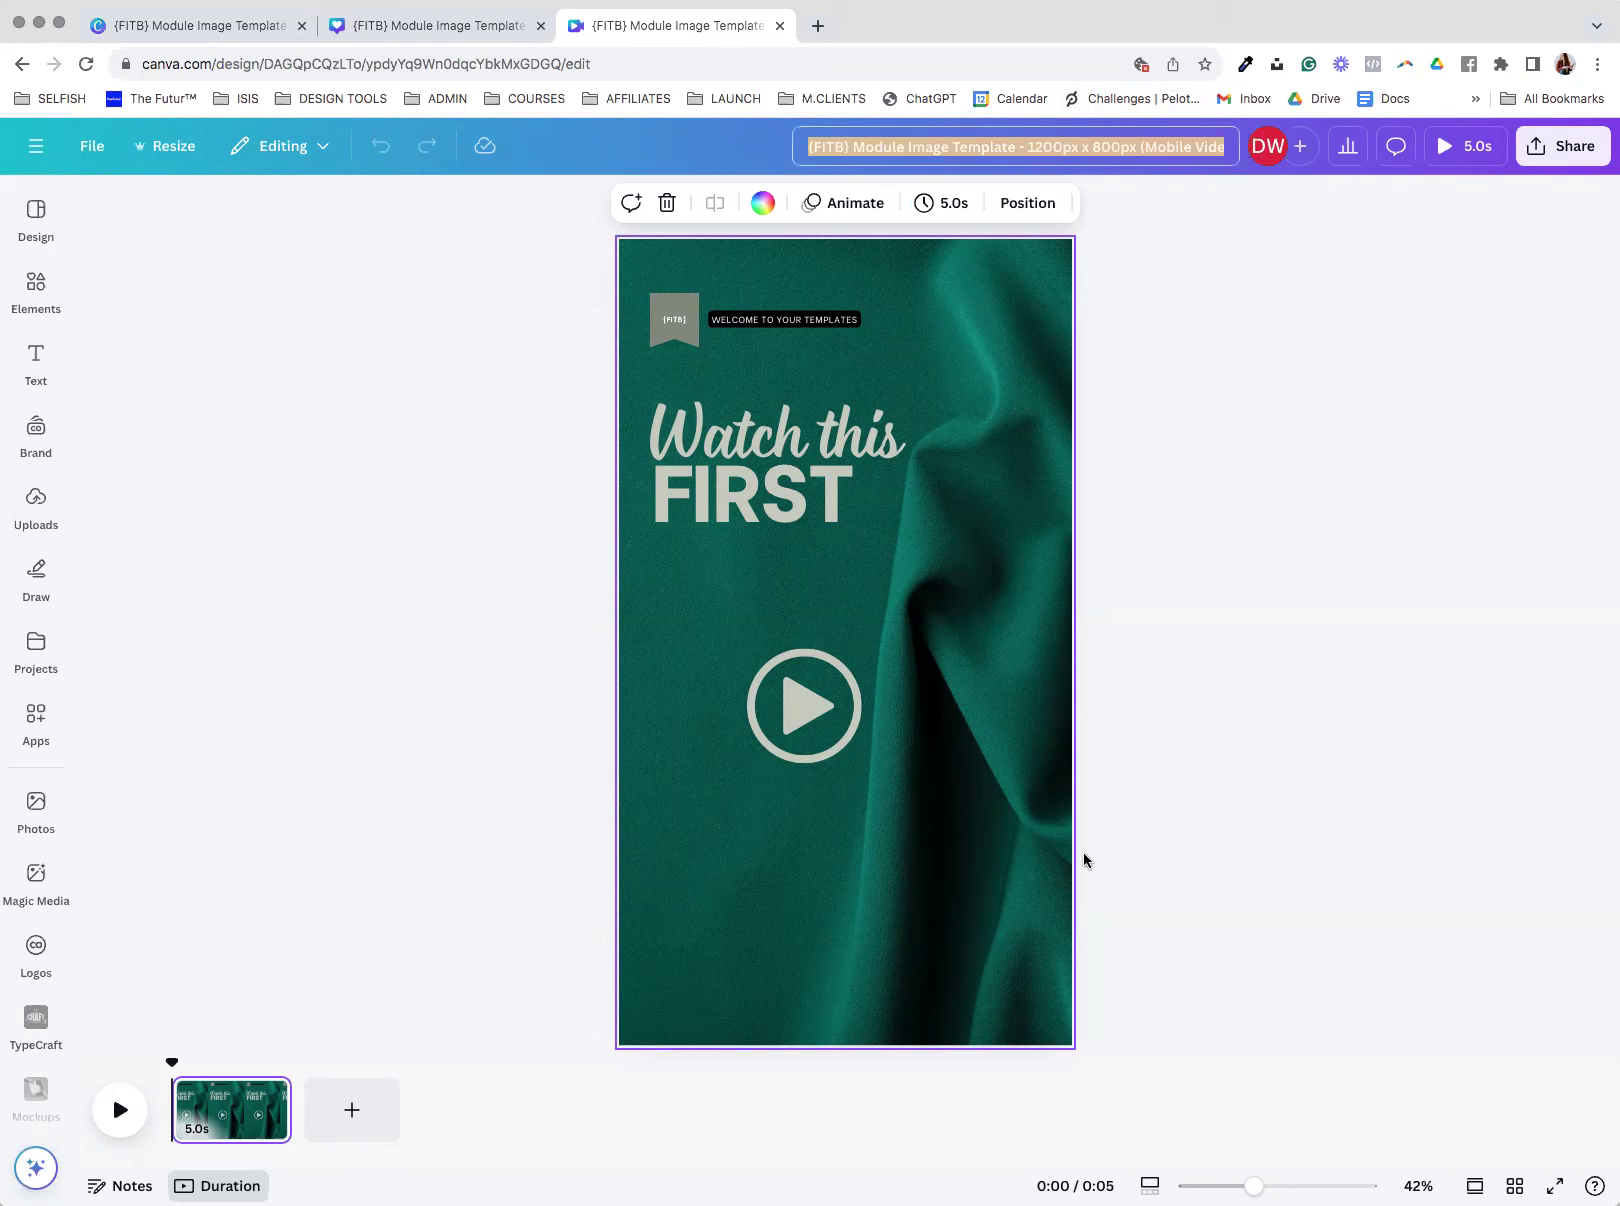
left_click(780, 497)
left_click_drag(512, 395, 728, 526)
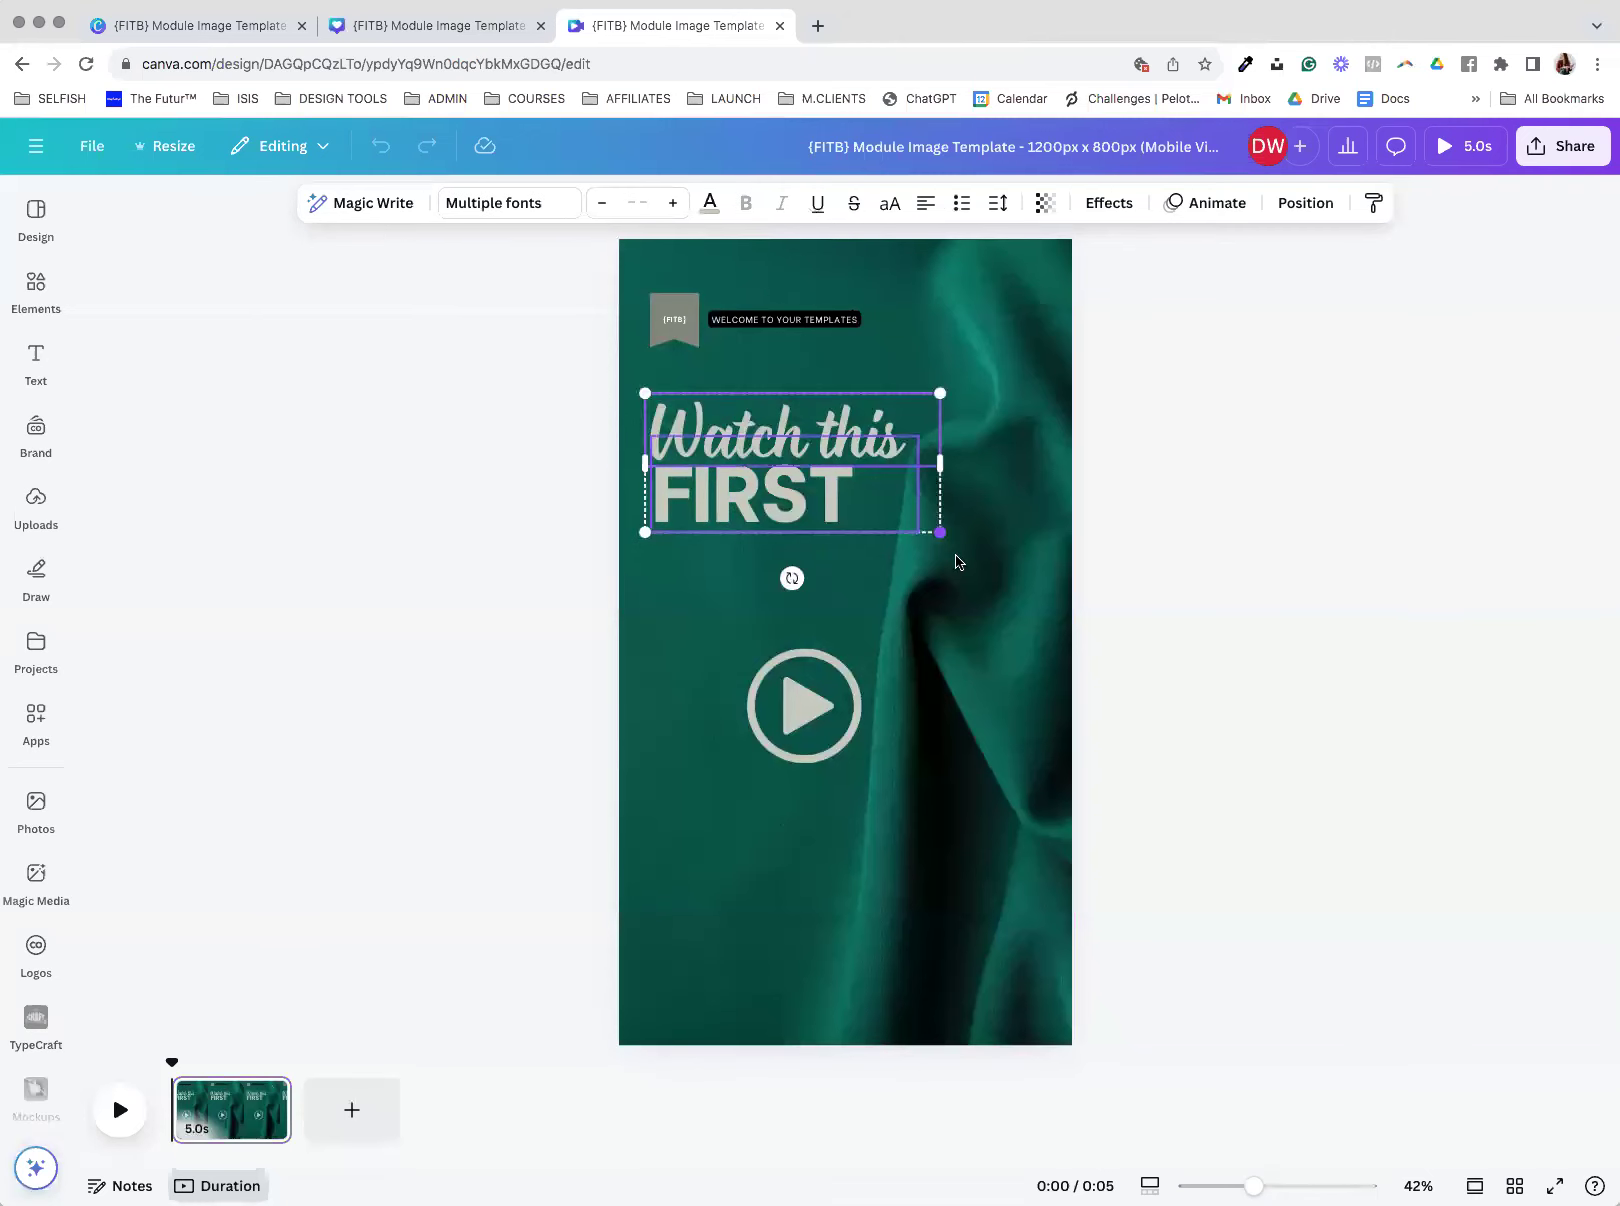
left_click_drag(939, 532, 1049, 707)
mouse_move(824, 600)
left_mouse_down()
mouse_move(814, 701)
mouse_move(767, 775)
mouse_move(904, 783)
left_mouse_up()
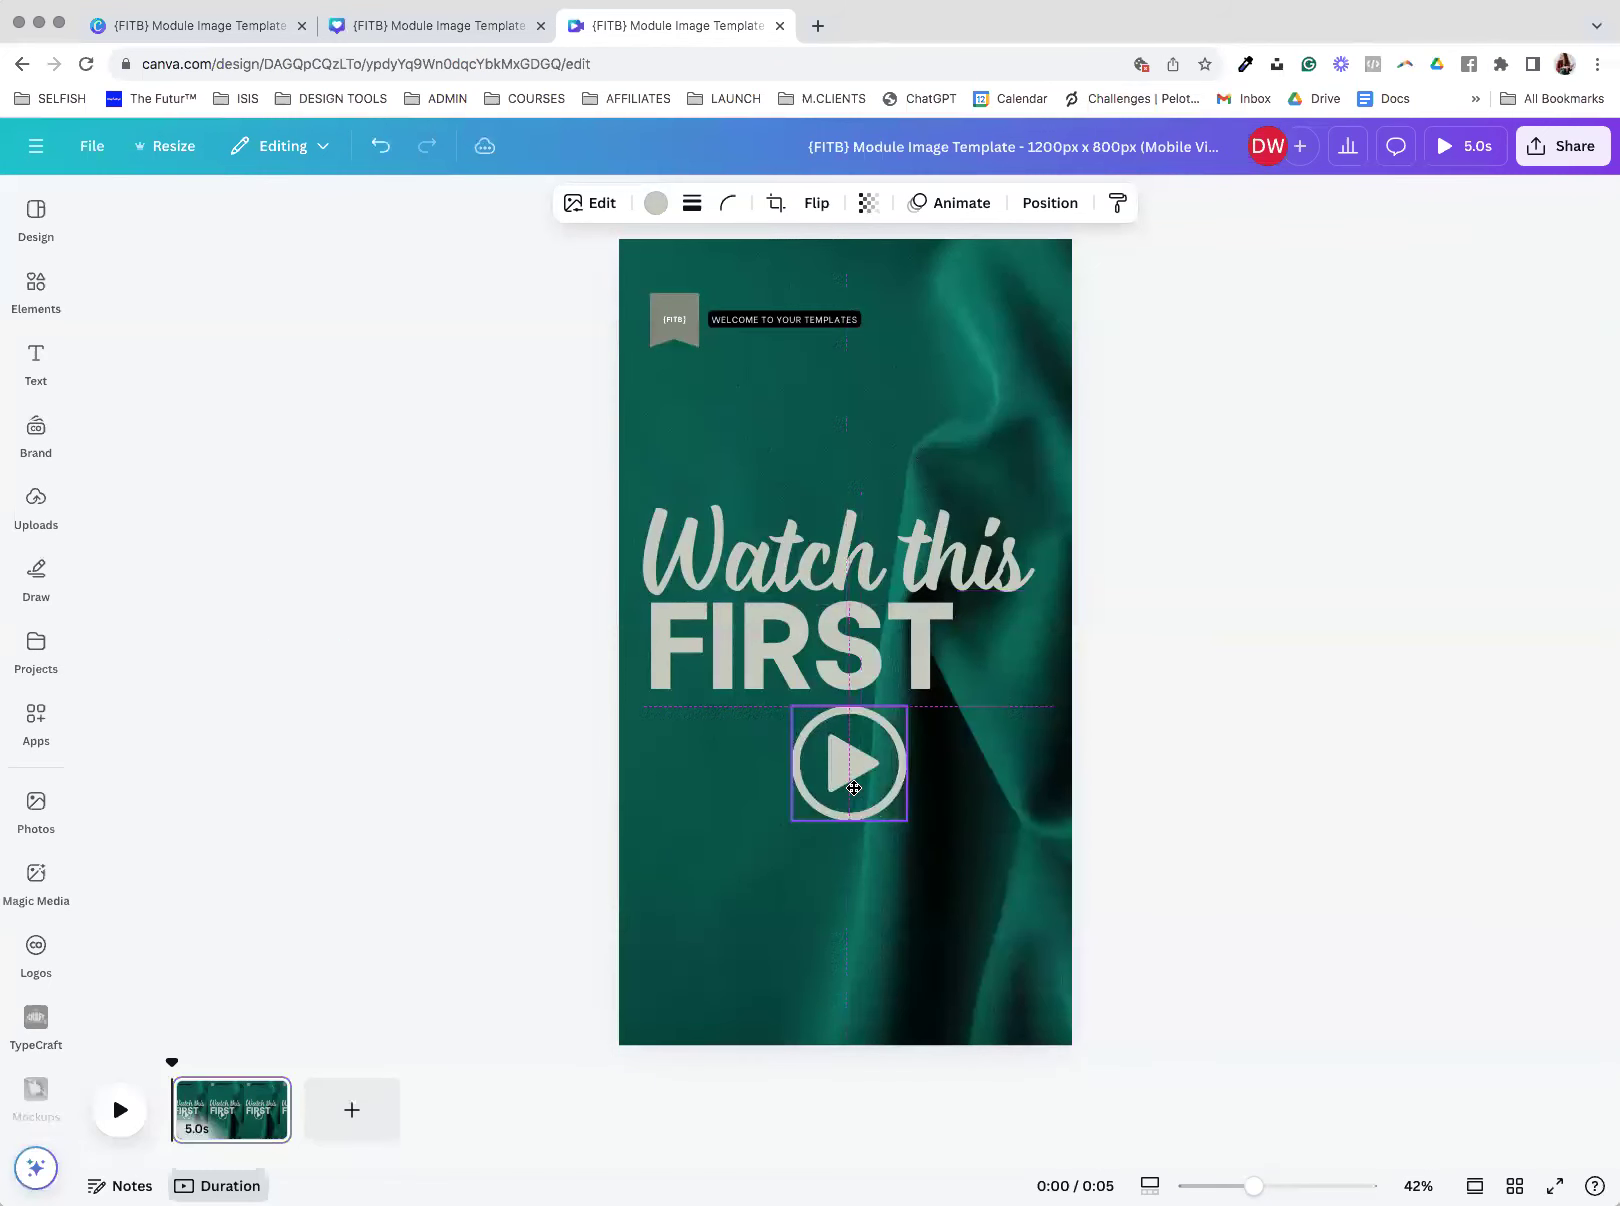
left_click_drag(904, 784, 986, 727)
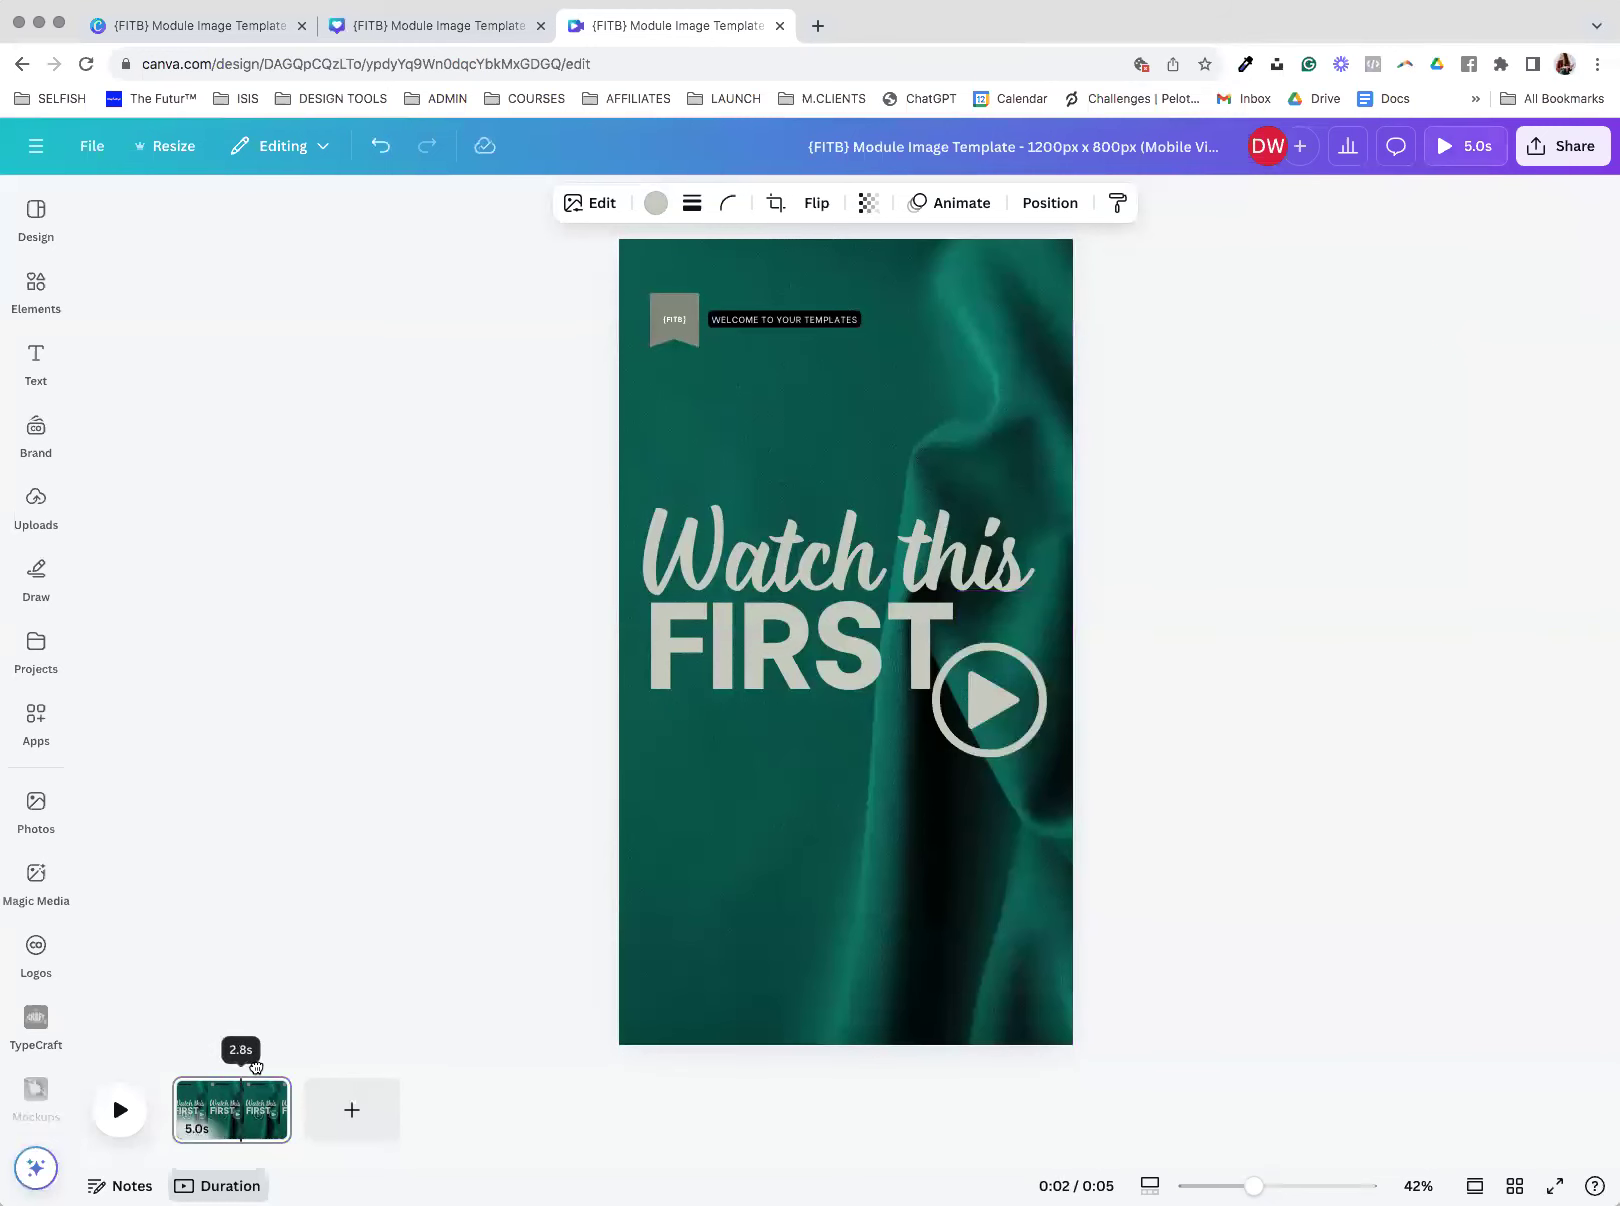
left_click(352, 1110)
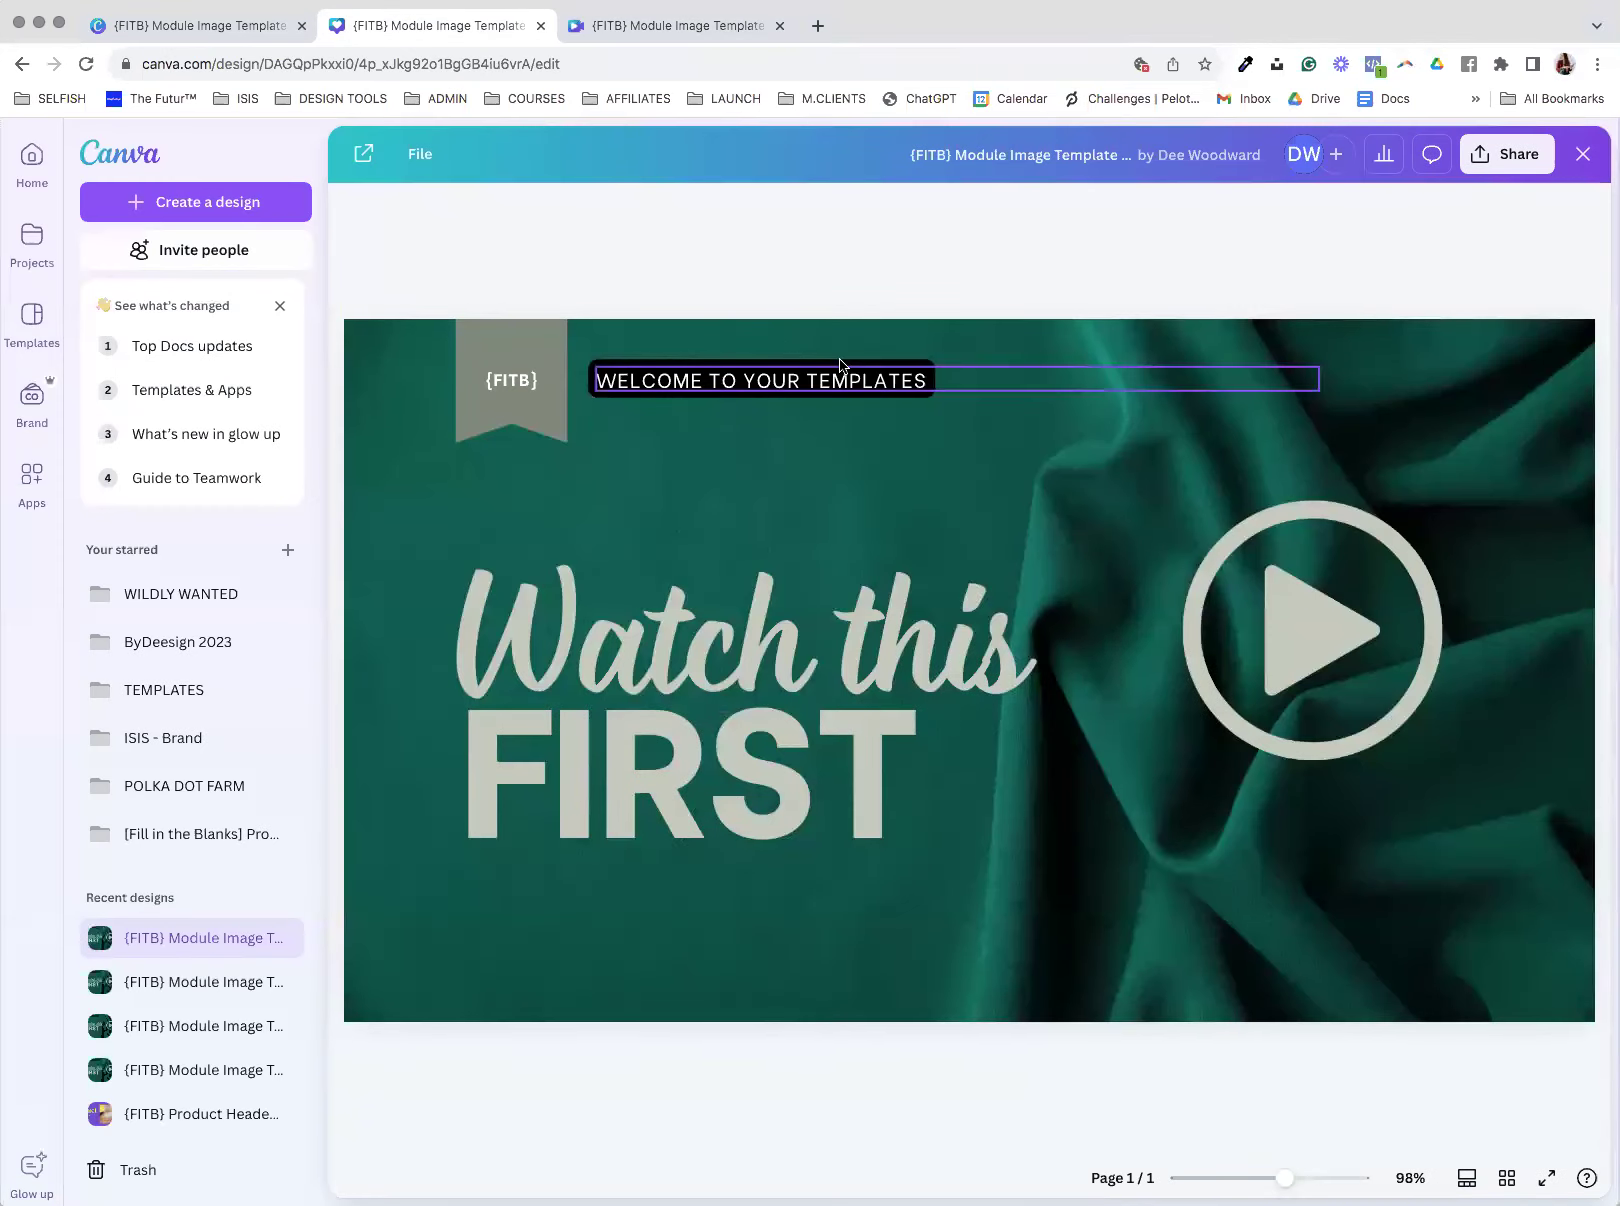
- Lower the thumbnail's play icon, nudge WELCOME TO YOUR TEMPLATES right, then select the background photo
left_click(1297, 646)
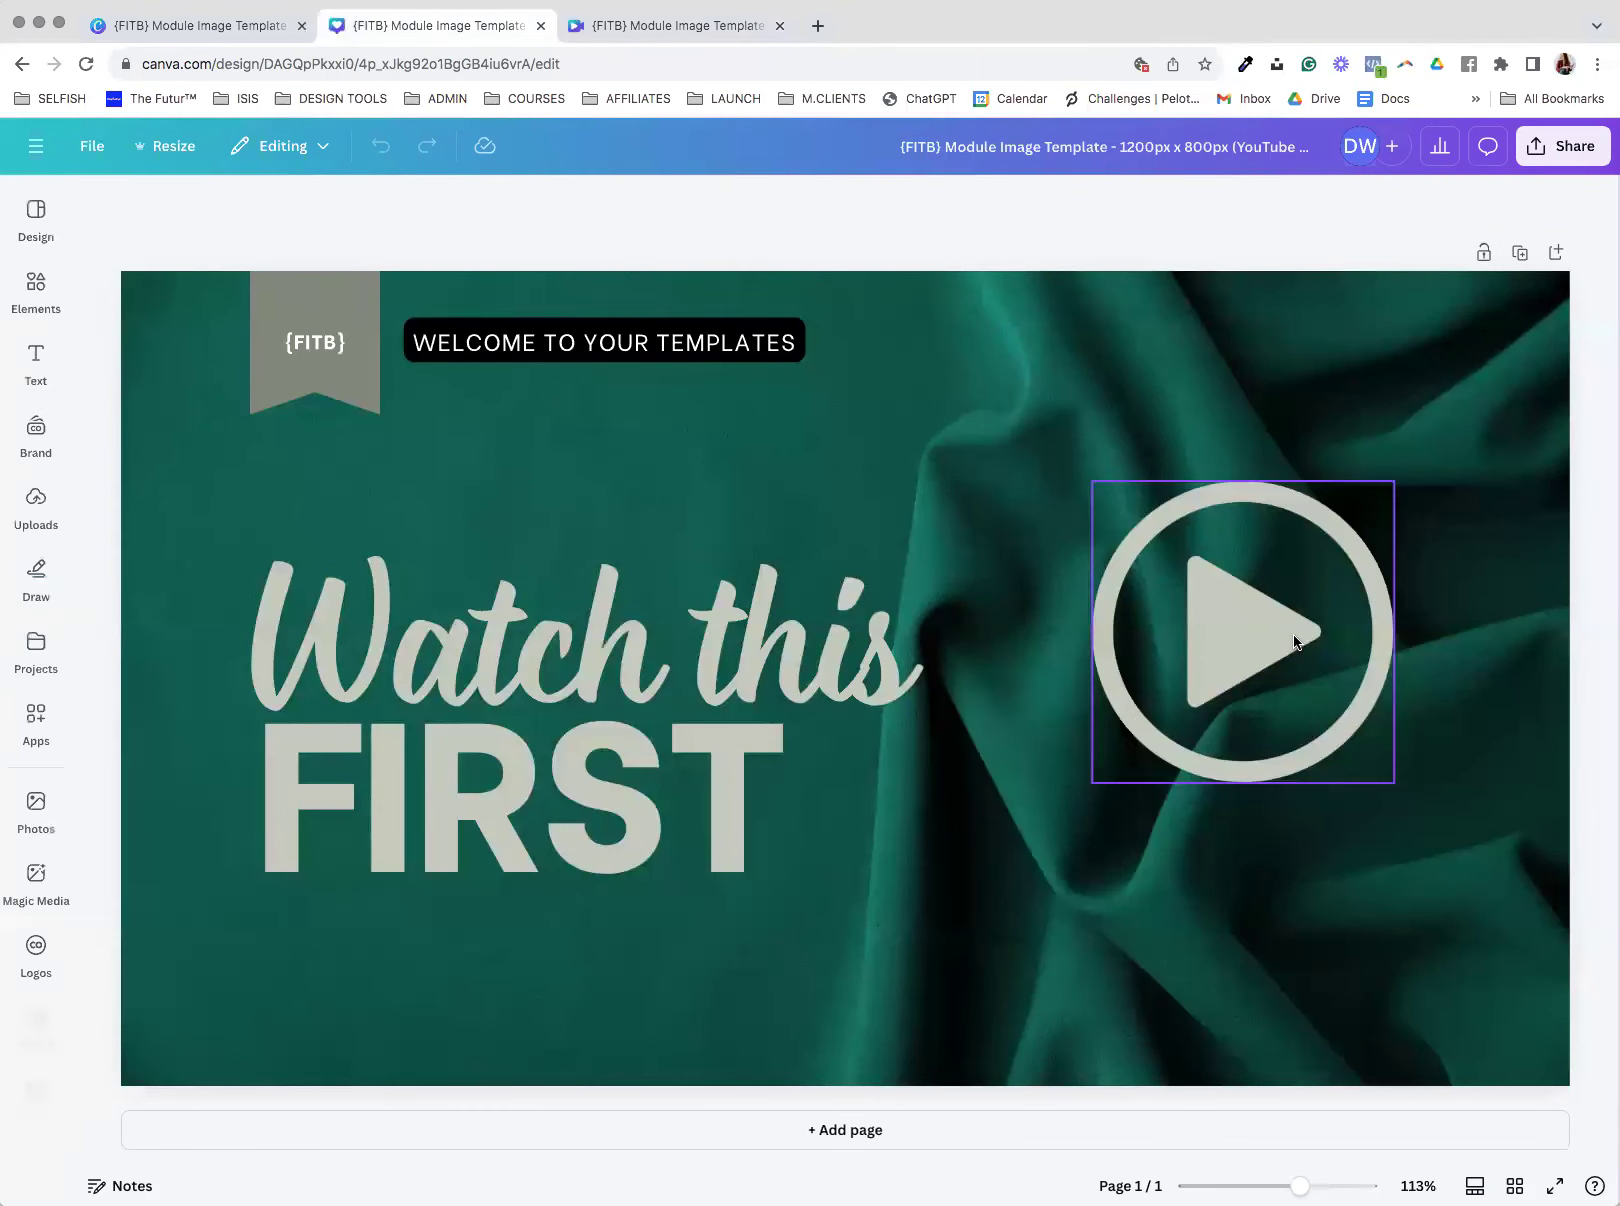
left_click_drag(1296, 645, 1194, 675)
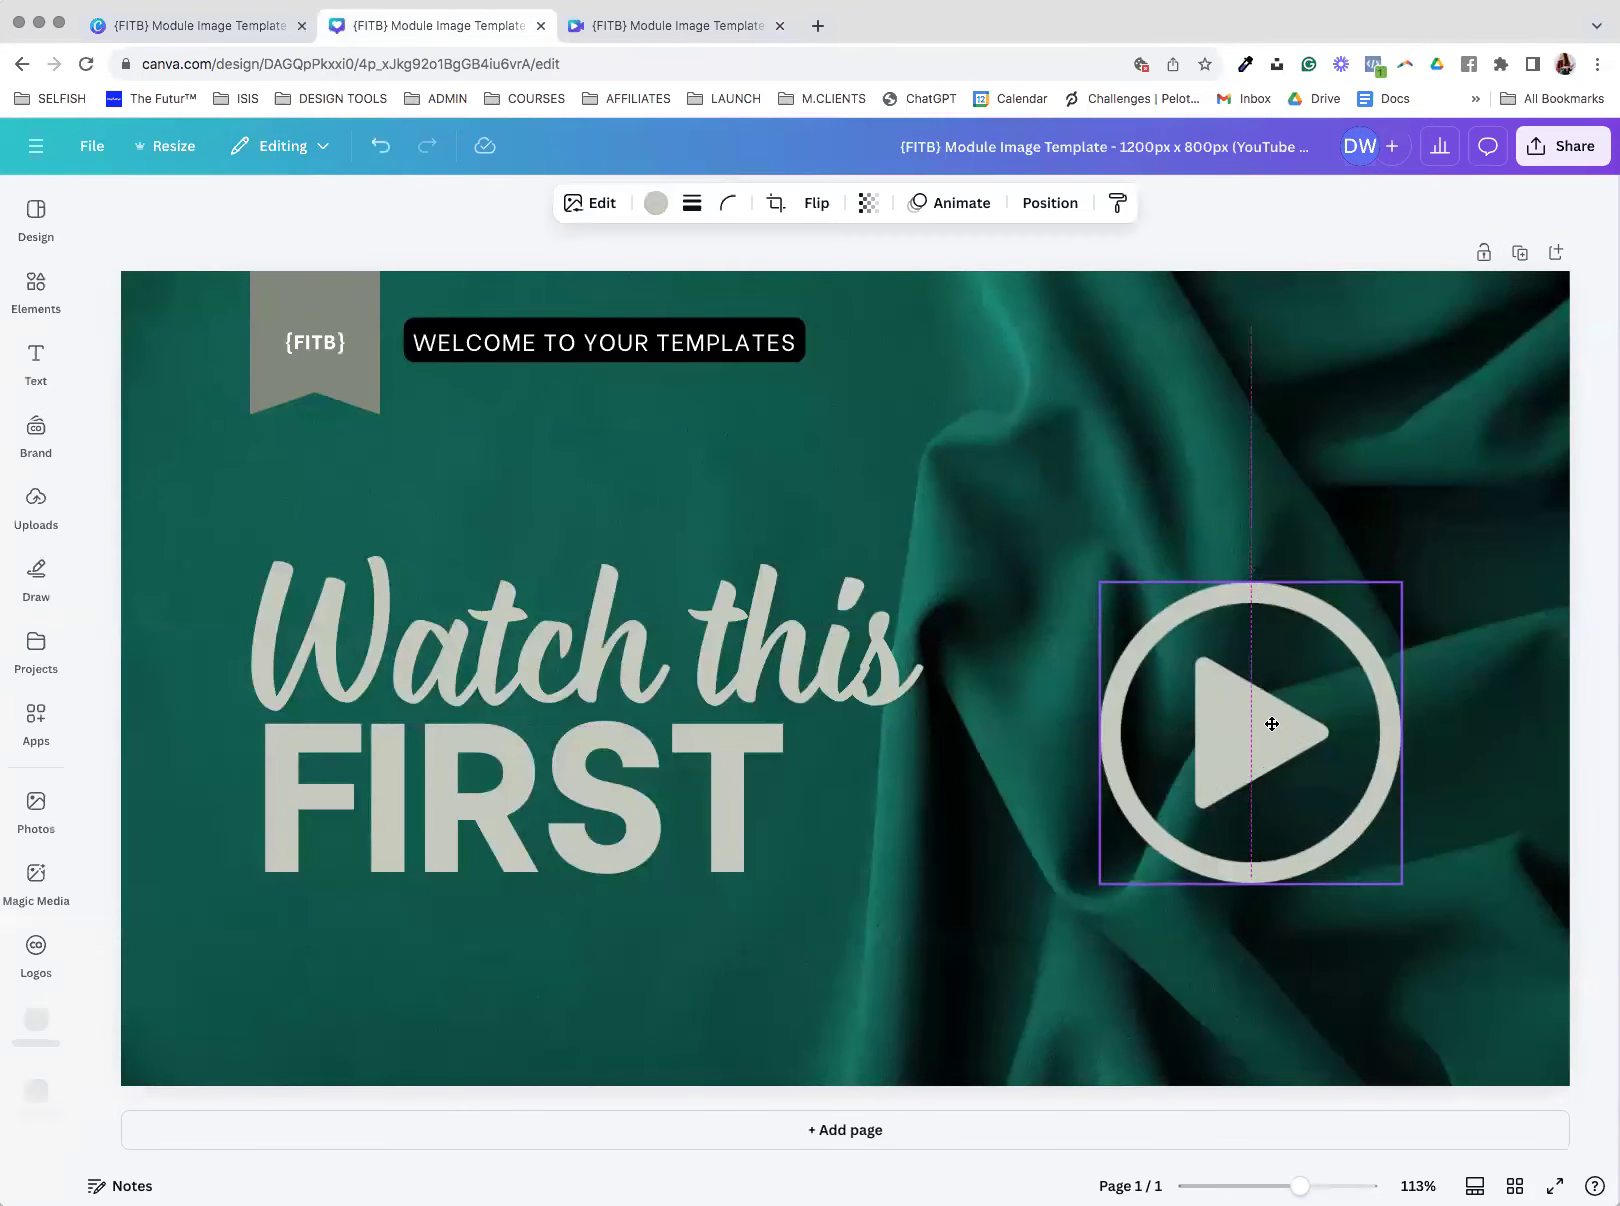
left_click(489, 345)
left_click_drag(590, 351, 596, 349)
left_click(189, 231)
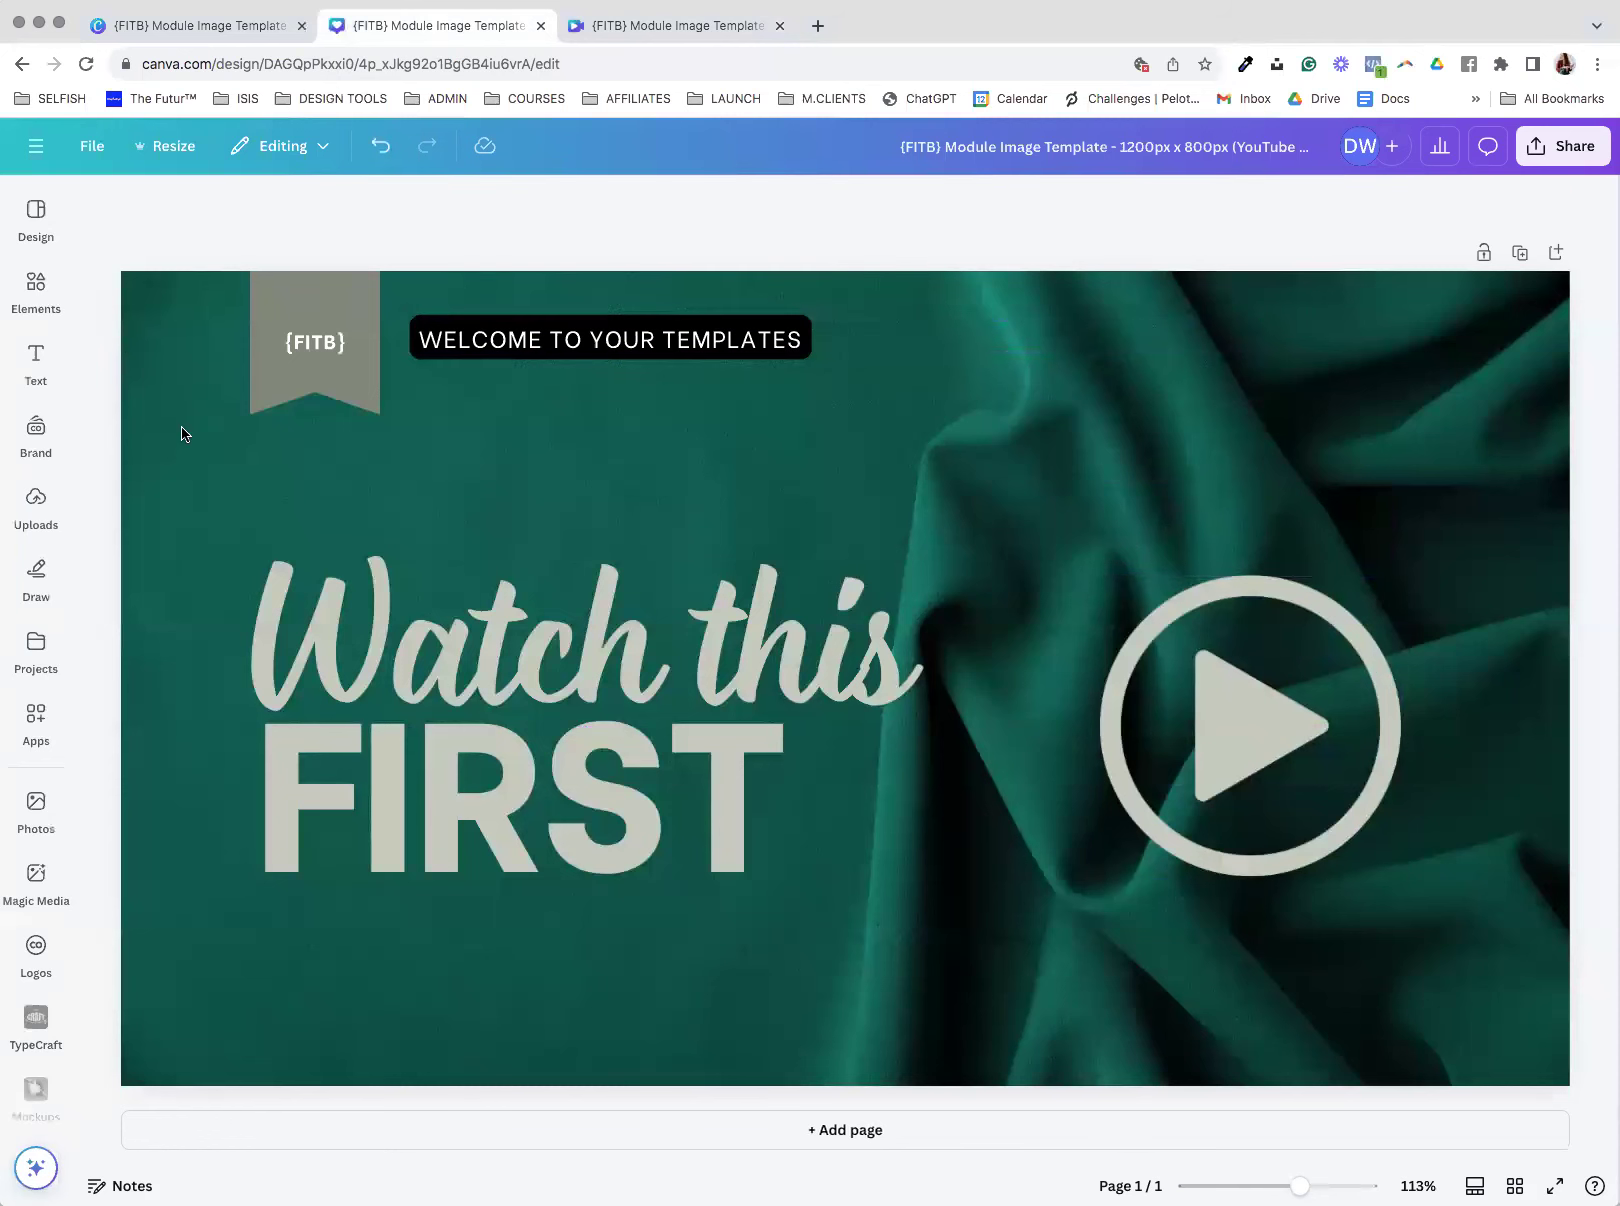